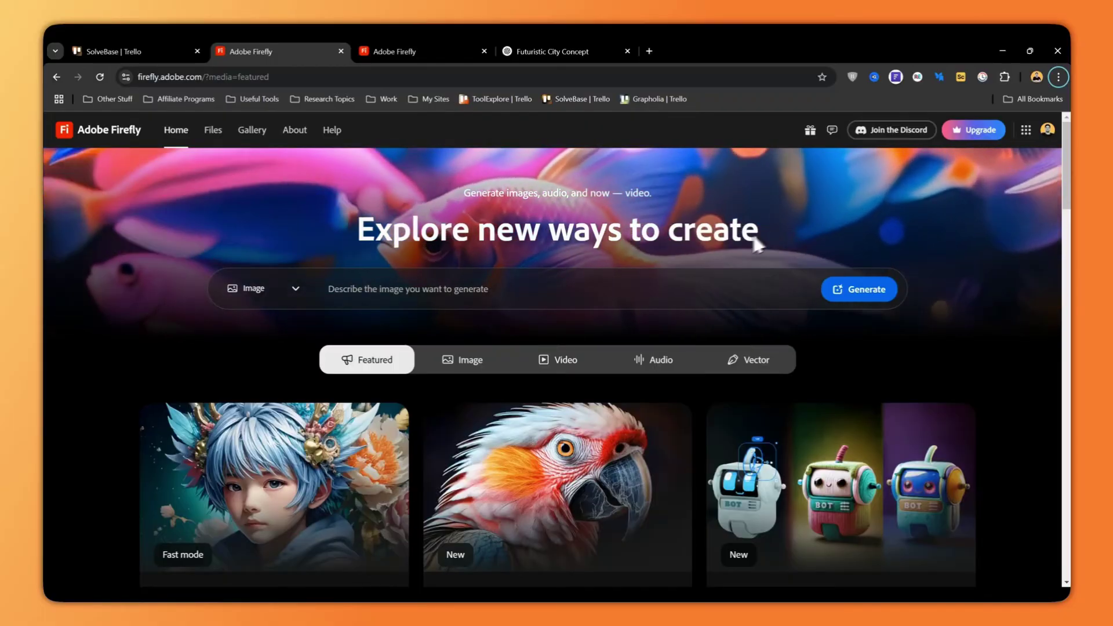
Scroll the Firefly home page and look over the video generation tools.
{"action": "scroll", "coordinate": [876, 258], "scroll_direction": "down", "scroll_amount": 1}
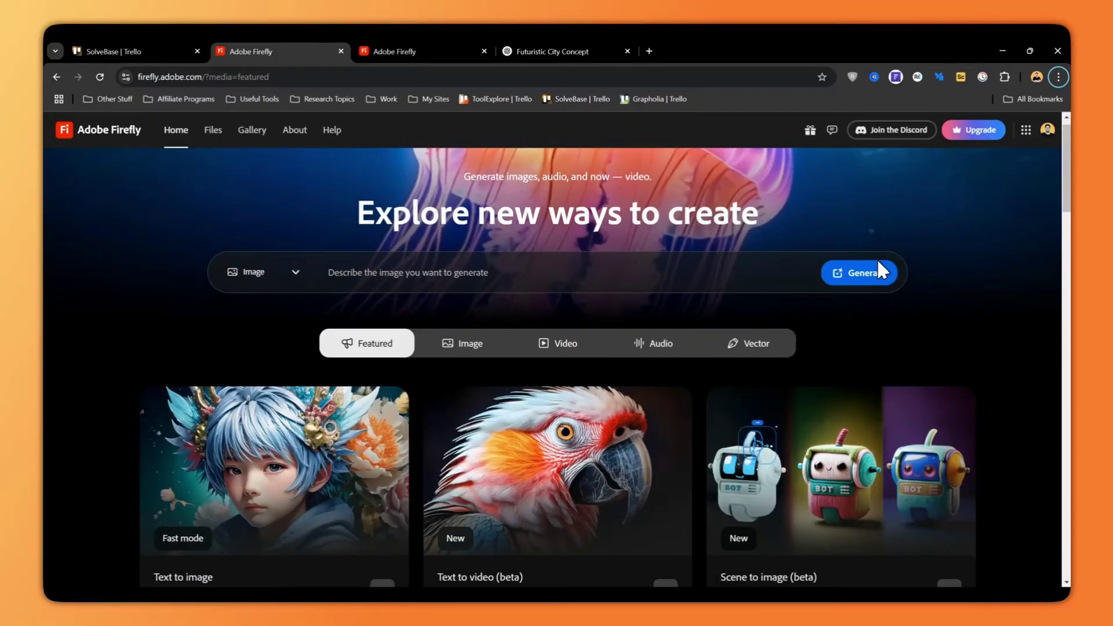
{"action": "scroll", "coordinate": [879, 253], "scroll_direction": "down", "scroll_amount": 1}
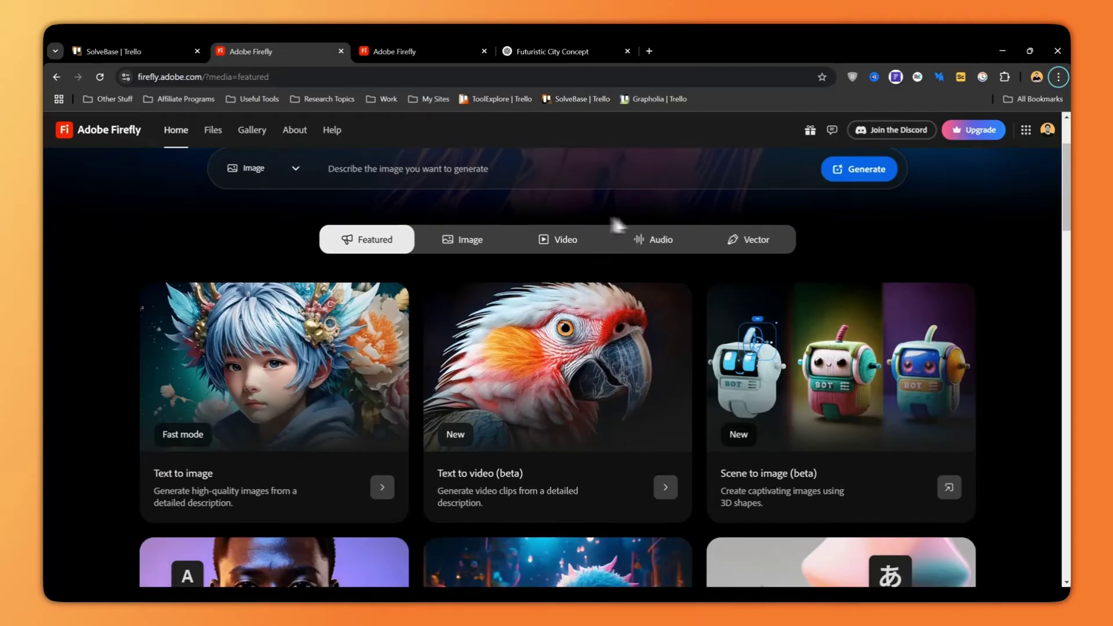
{"action": "scroll", "coordinate": [451, 273], "scroll_direction": "up", "scroll_amount": 2}
{"action": "left_click", "coordinate": [539, 362]}
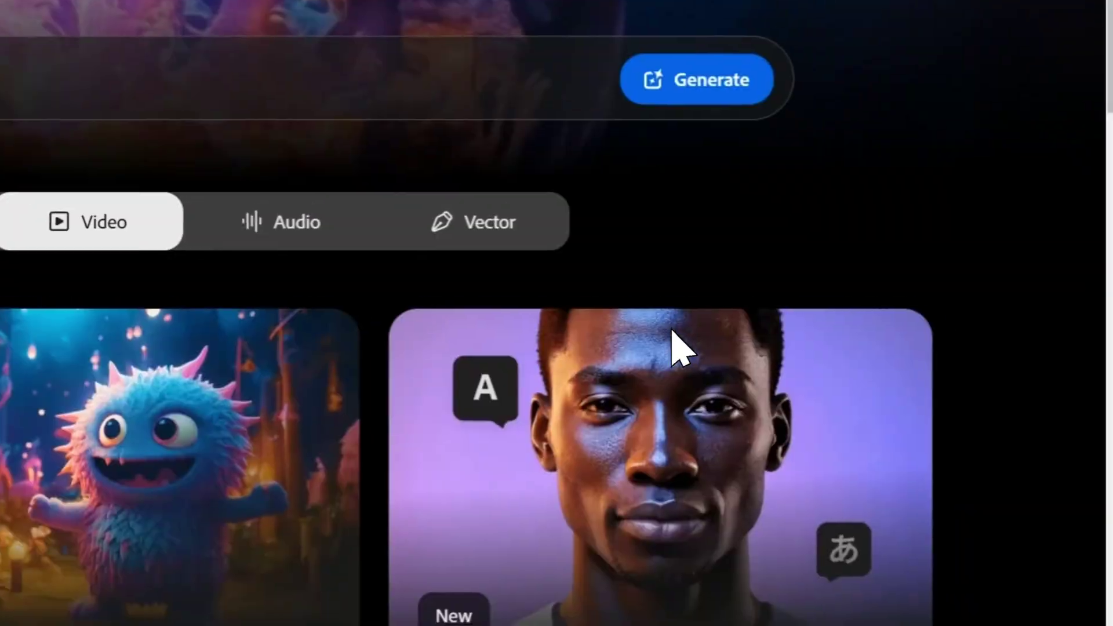
{"action": "scroll", "coordinate": [861, 426], "scroll_direction": "down", "scroll_amount": 3}
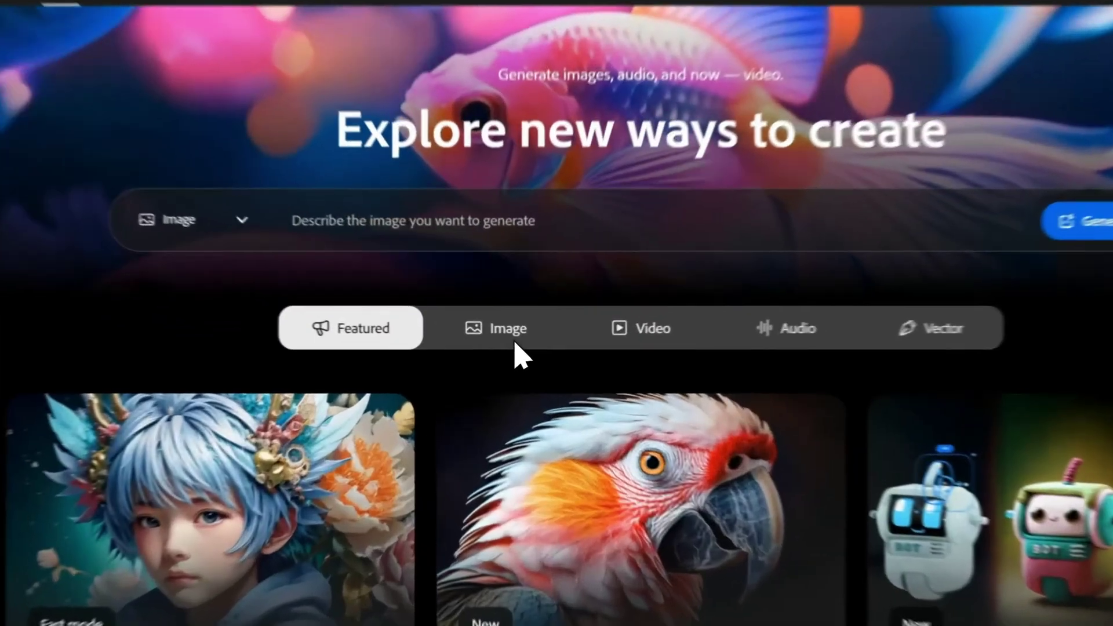
Open Text to image with Firefly Image 3, Widescreen (16:9) aspect ratio and Auto content type.
{"action": "left_click", "coordinate": [475, 367]}
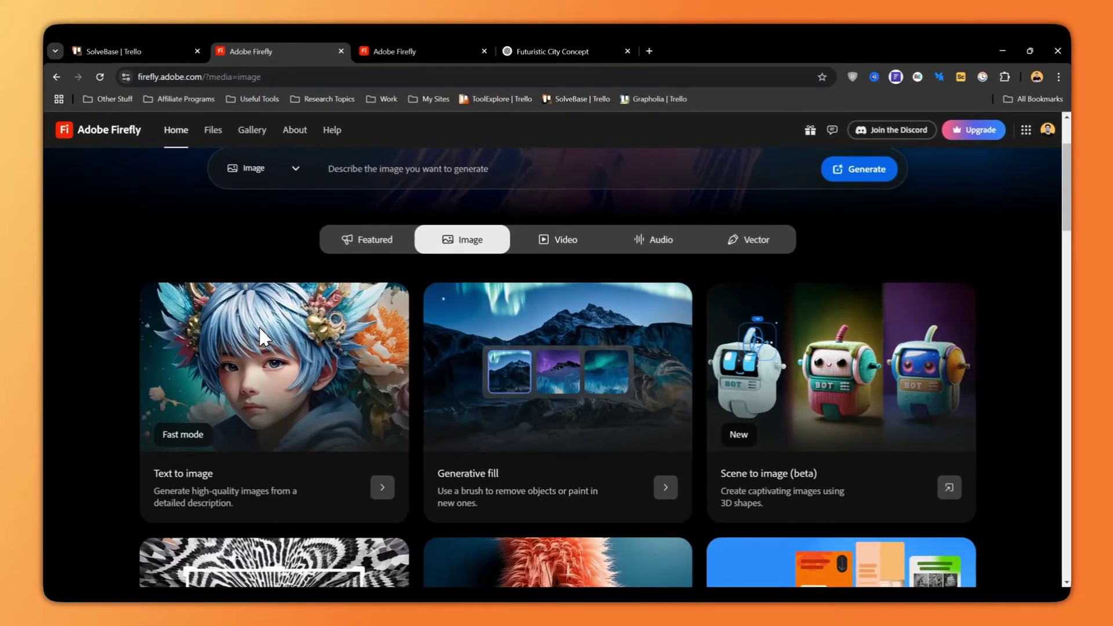
{"action": "left_click", "coordinate": [252, 387]}
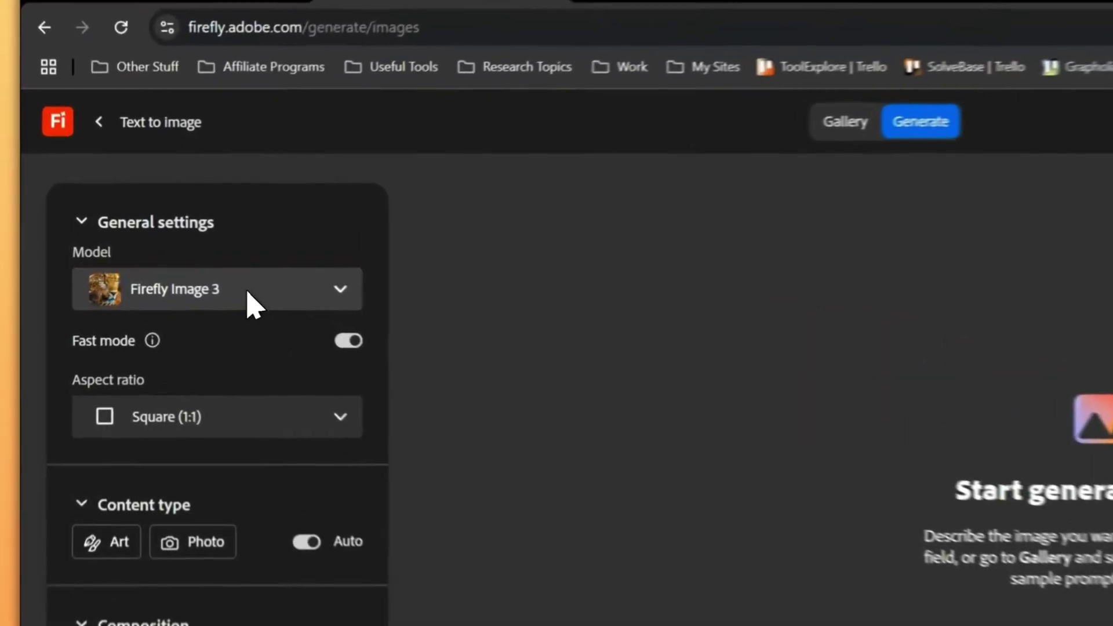
{"action": "left_click", "coordinate": [178, 225]}
{"action": "left_click", "coordinate": [275, 377]}
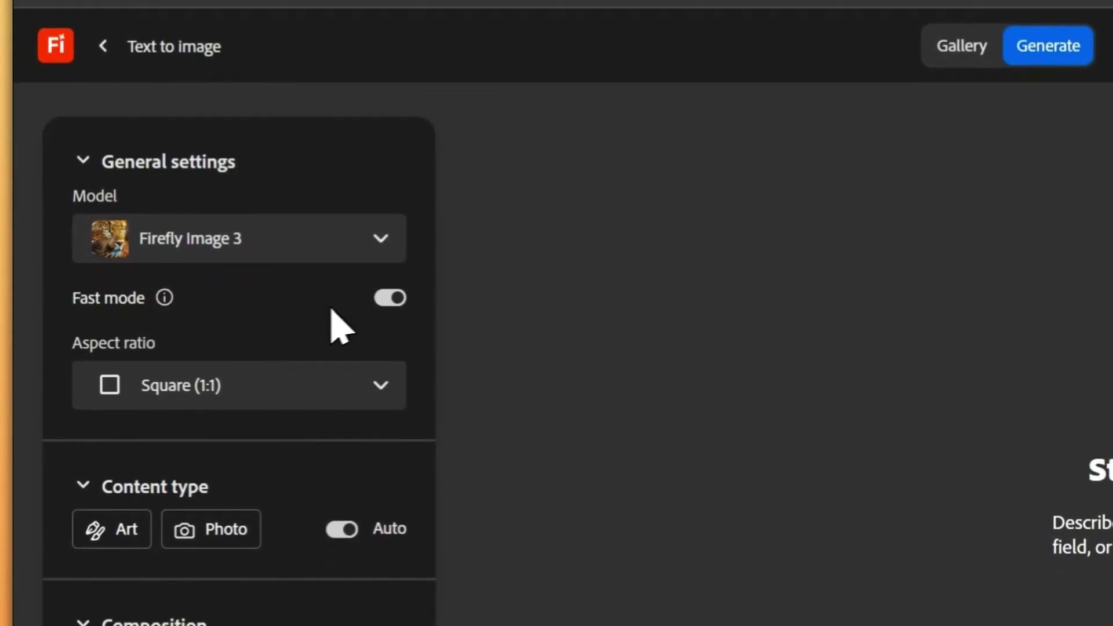
{"action": "left_click", "coordinate": [232, 389]}
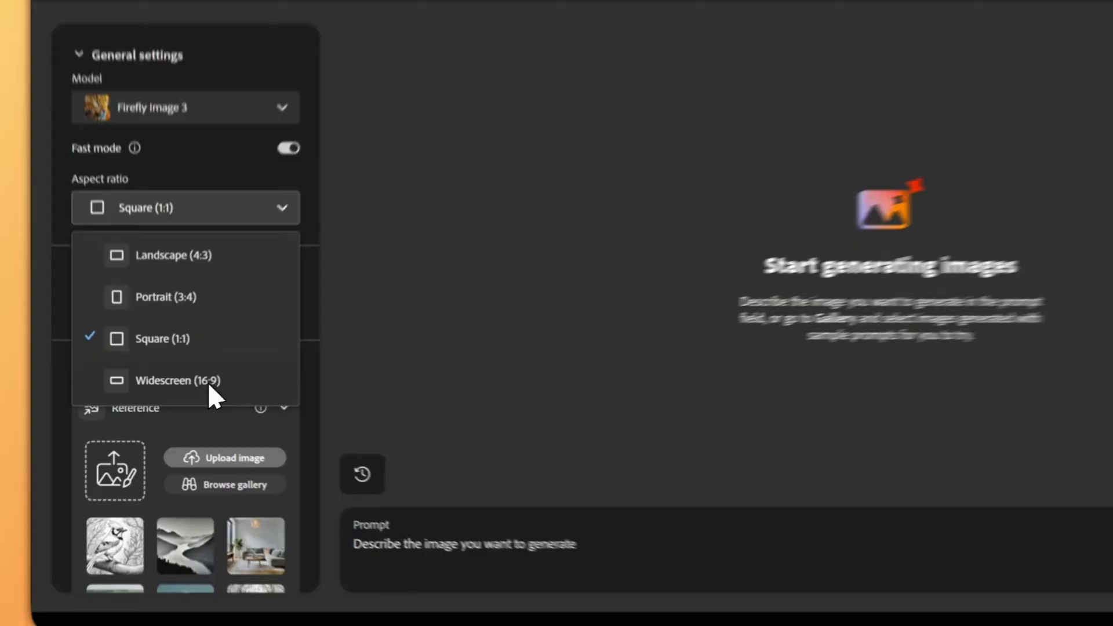
{"action": "left_click", "coordinate": [210, 385]}
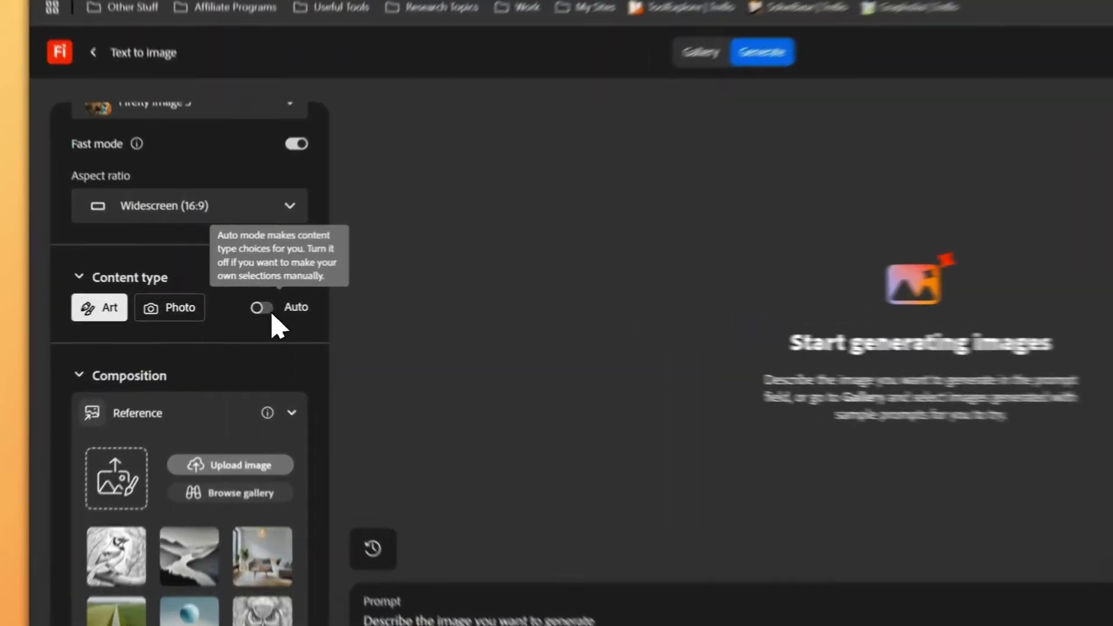
{"action": "left_click", "coordinate": [210, 309]}
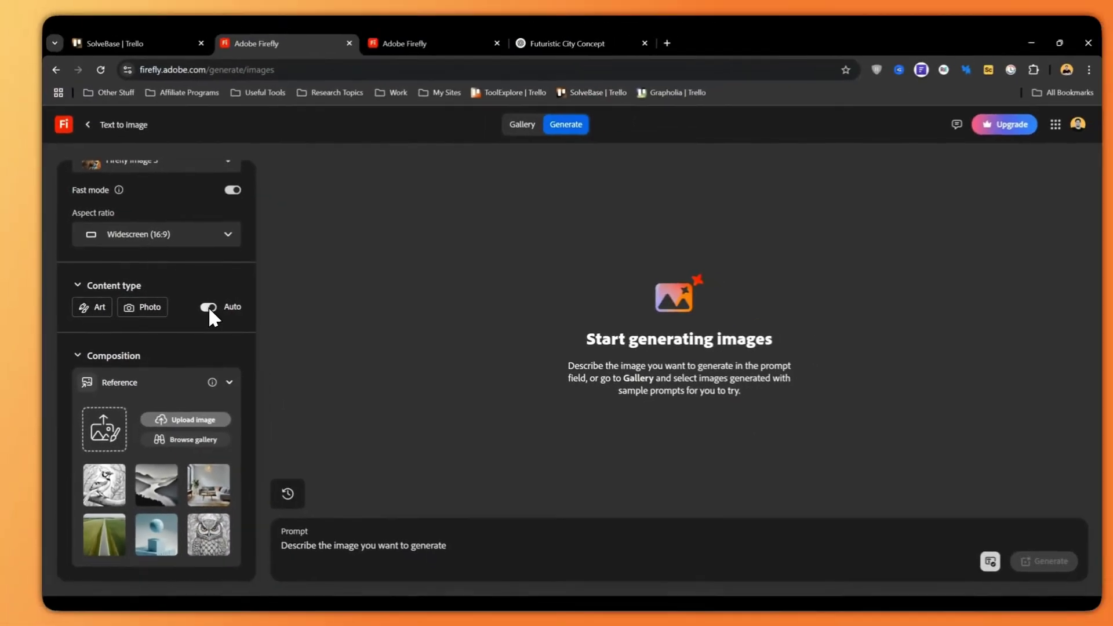
{"action": "scroll", "coordinate": [231, 319], "scroll_direction": "down", "scroll_amount": 2}
{"action": "mouse_move", "coordinate": [210, 323]}
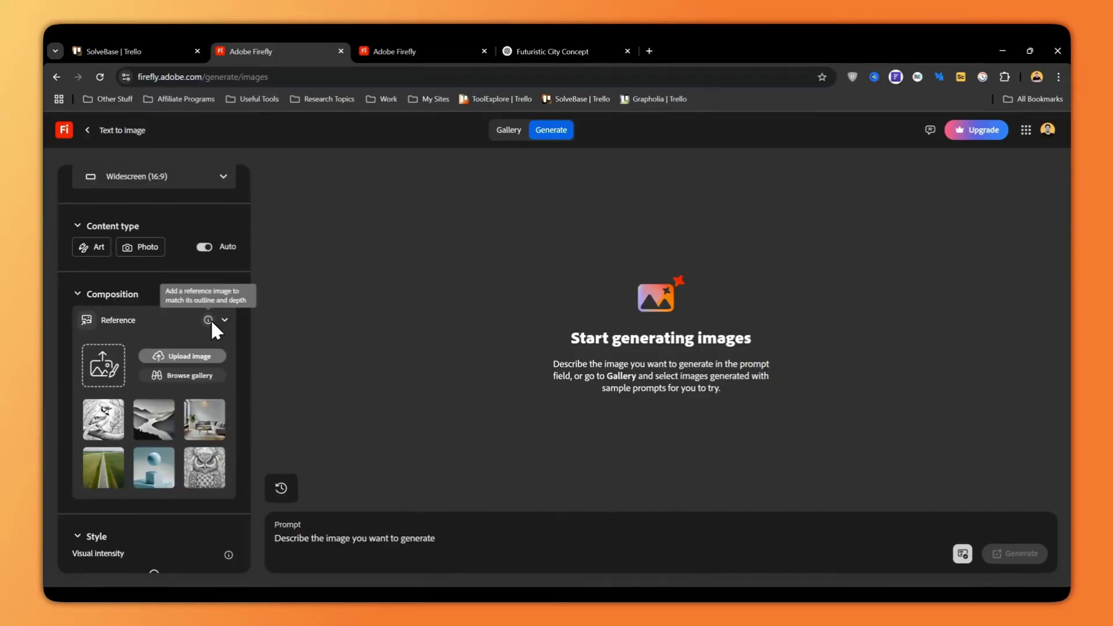
{"action": "scroll", "coordinate": [144, 298], "scroll_direction": "down", "scroll_amount": 1}
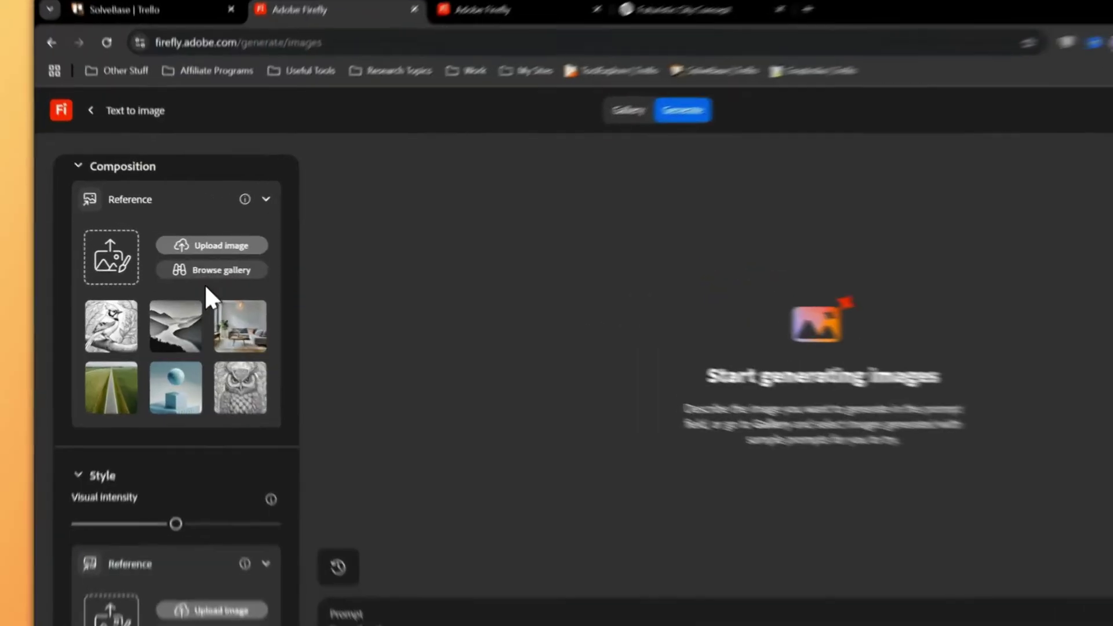
{"action": "left_click", "coordinate": [189, 335]}
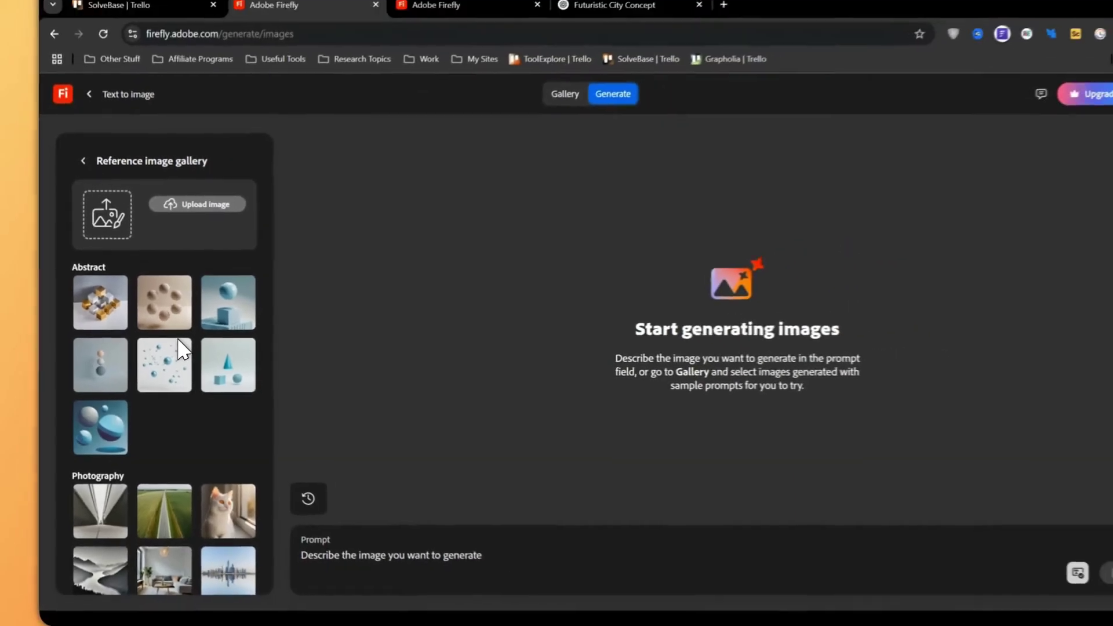
{"action": "scroll", "coordinate": [233, 522], "scroll_direction": "down", "scroll_amount": 3}
{"action": "scroll", "coordinate": [164, 407], "scroll_direction": "up", "scroll_amount": 3}
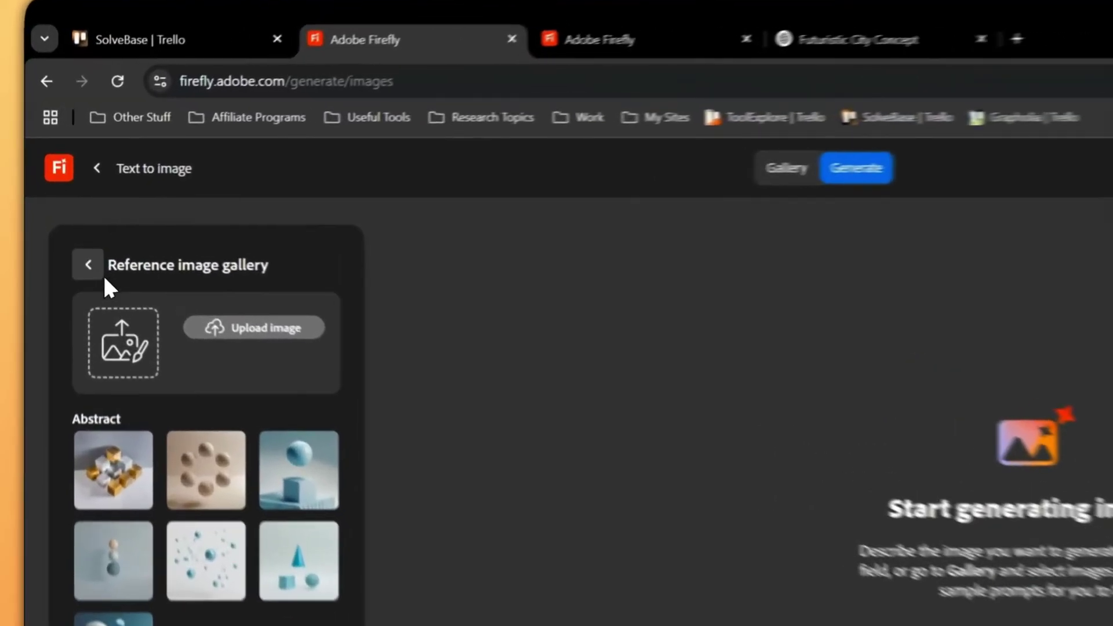
{"action": "left_click", "coordinate": [103, 277]}
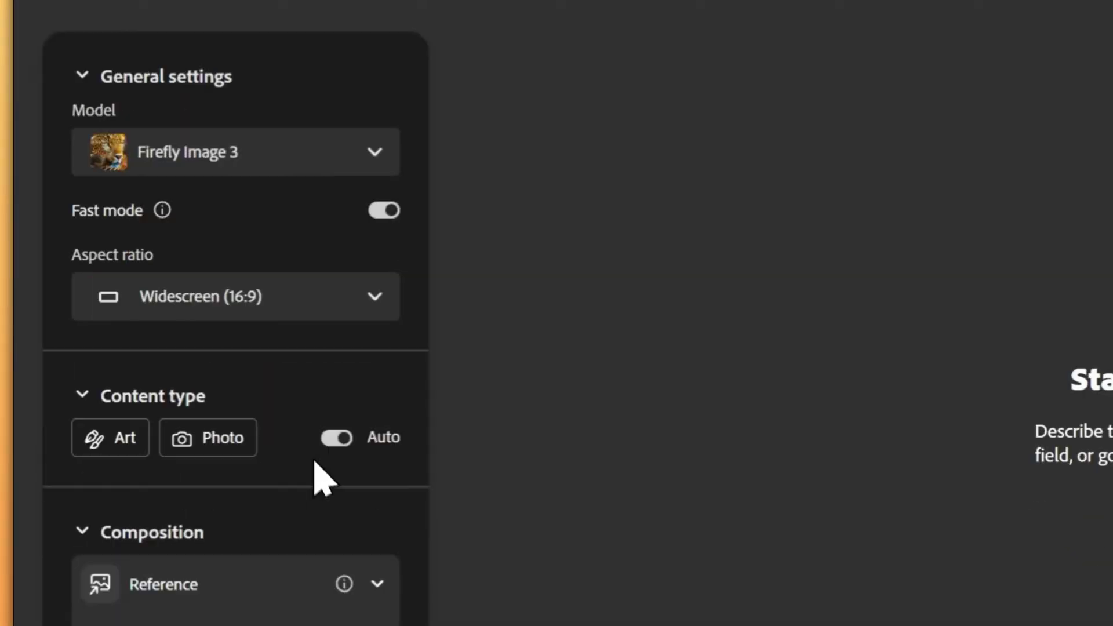
{"action": "scroll", "coordinate": [255, 591], "scroll_direction": "down", "scroll_amount": 3}
{"action": "scroll", "coordinate": [197, 377], "scroll_direction": "down", "scroll_amount": 5}
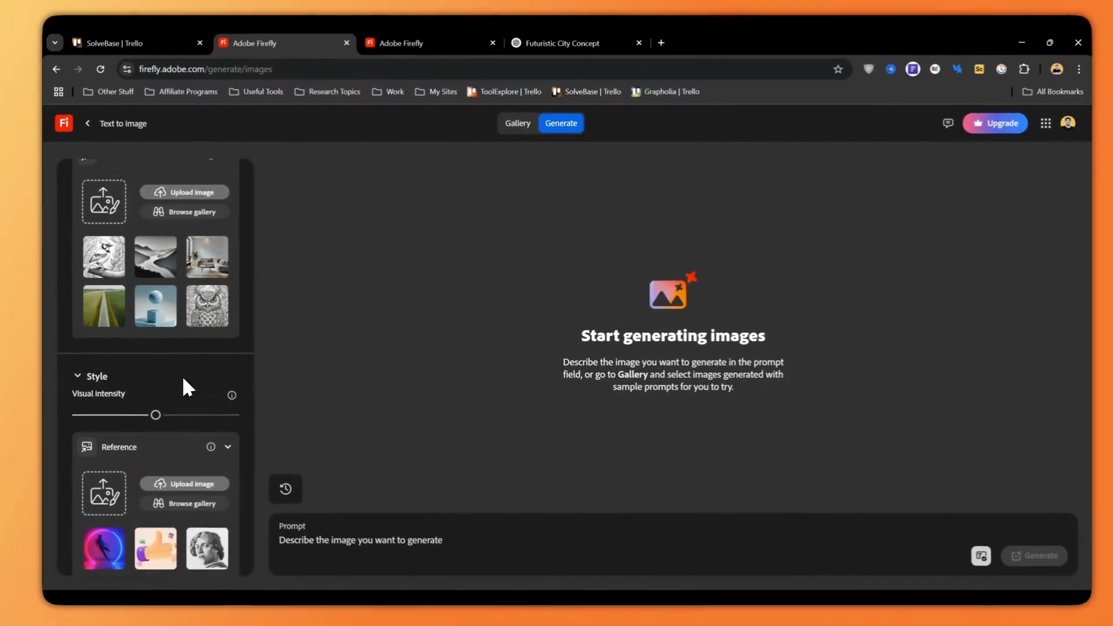
{"action": "scroll", "coordinate": [181, 374], "scroll_direction": "down", "scroll_amount": 2}
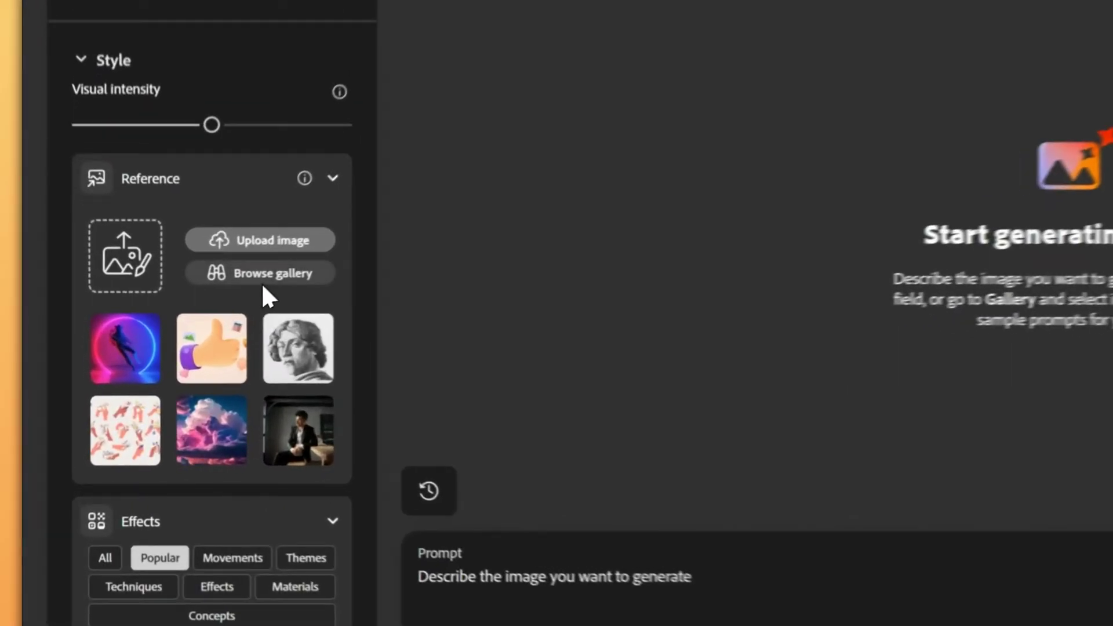
{"action": "left_click", "coordinate": [183, 362]}
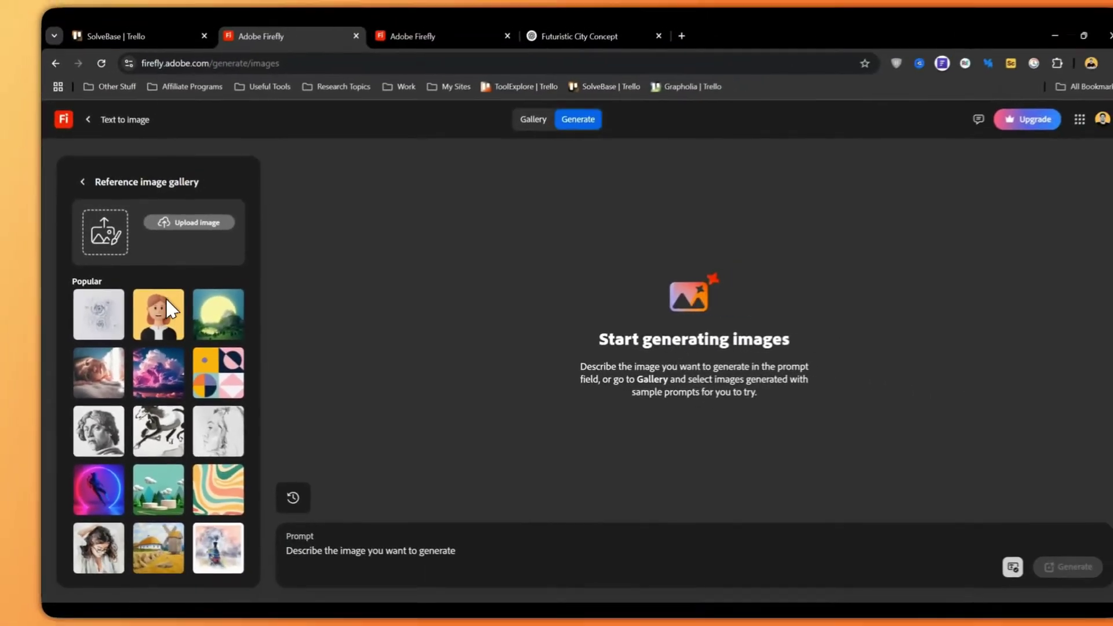
{"action": "left_click", "coordinate": [212, 319]}
{"action": "scroll", "coordinate": [159, 339], "scroll_direction": "up", "scroll_amount": 1}
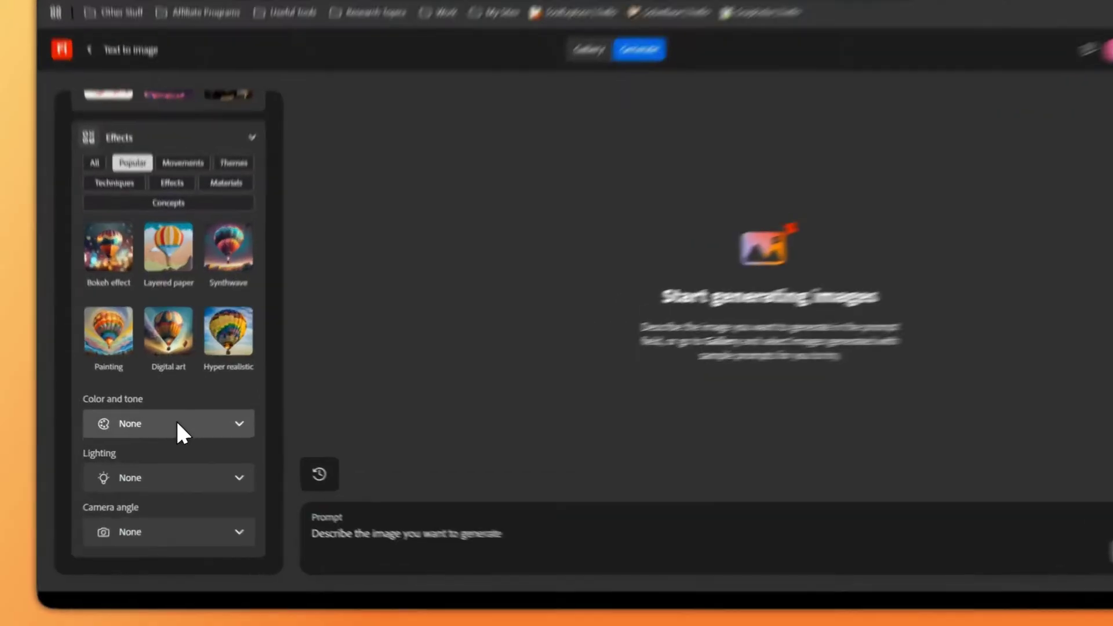
{"action": "left_click", "coordinate": [165, 446]}
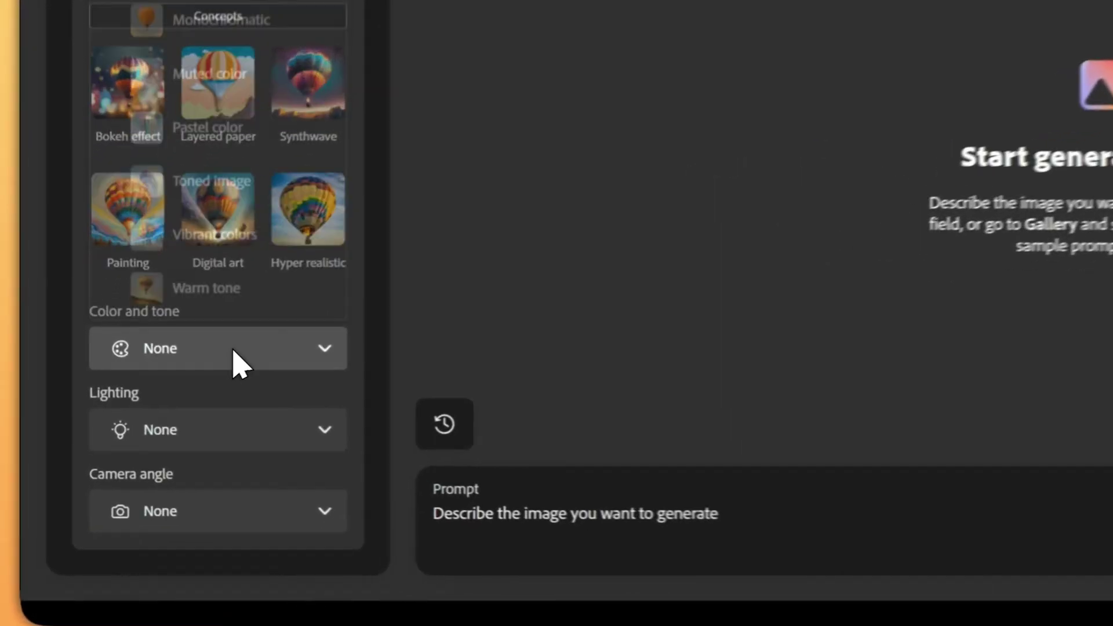
{"action": "left_click", "coordinate": [166, 451]}
{"action": "left_click", "coordinate": [290, 387]}
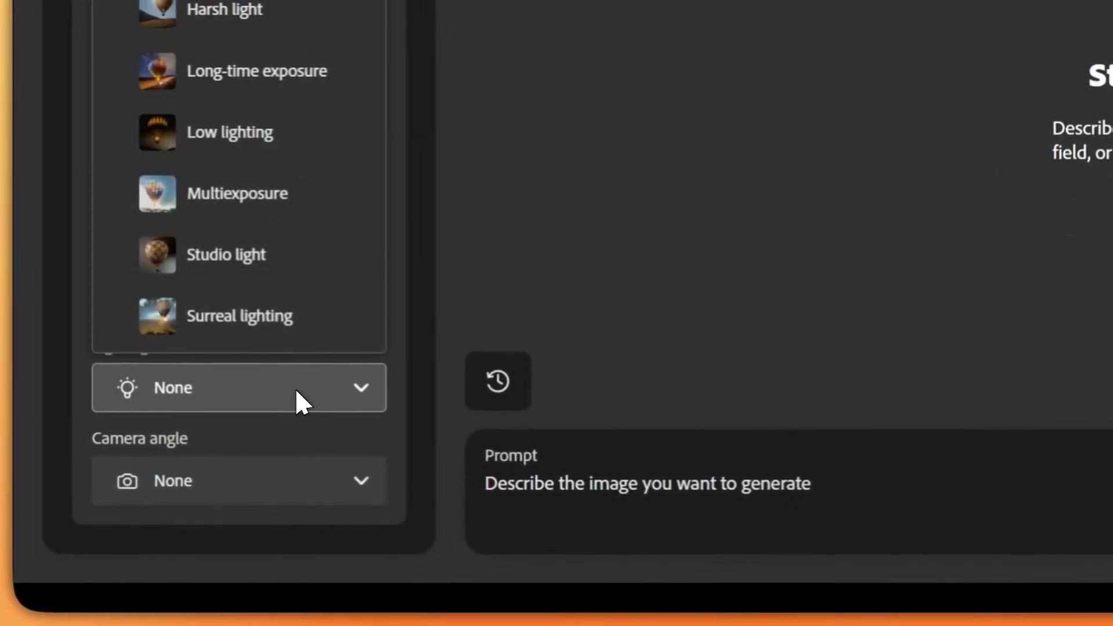
{"action": "left_click", "coordinate": [293, 388]}
{"action": "left_click", "coordinate": [284, 480]}
{"action": "left_click", "coordinate": [305, 499]}
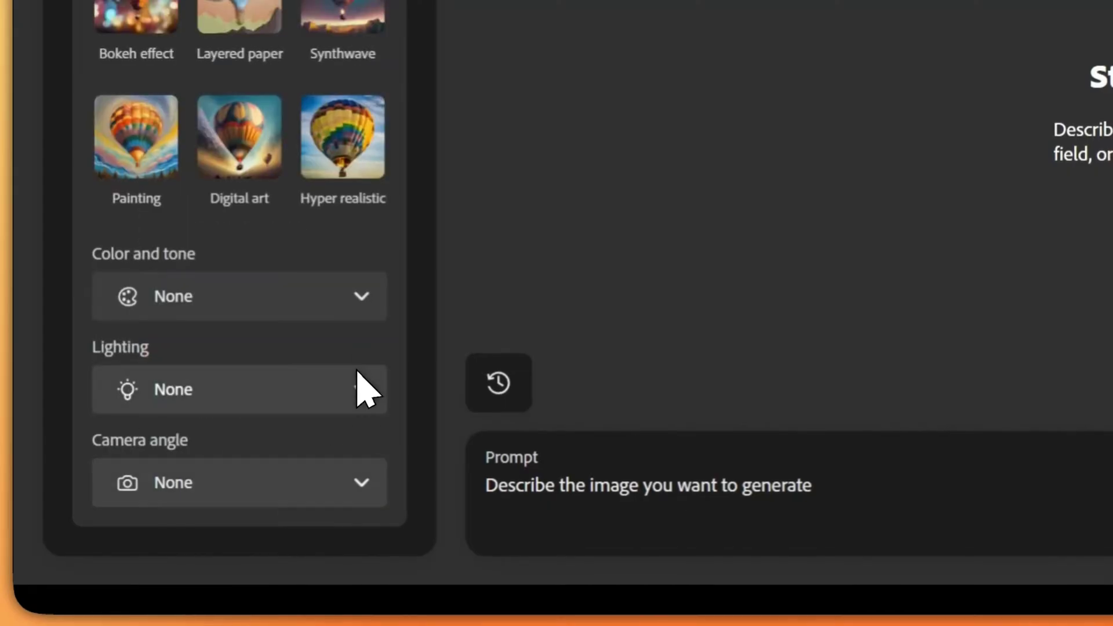
Place the cursor in the empty prompt and check the prompt suggestions settings.
{"action": "scroll", "coordinate": [325, 375], "scroll_direction": "up", "scroll_amount": 10}
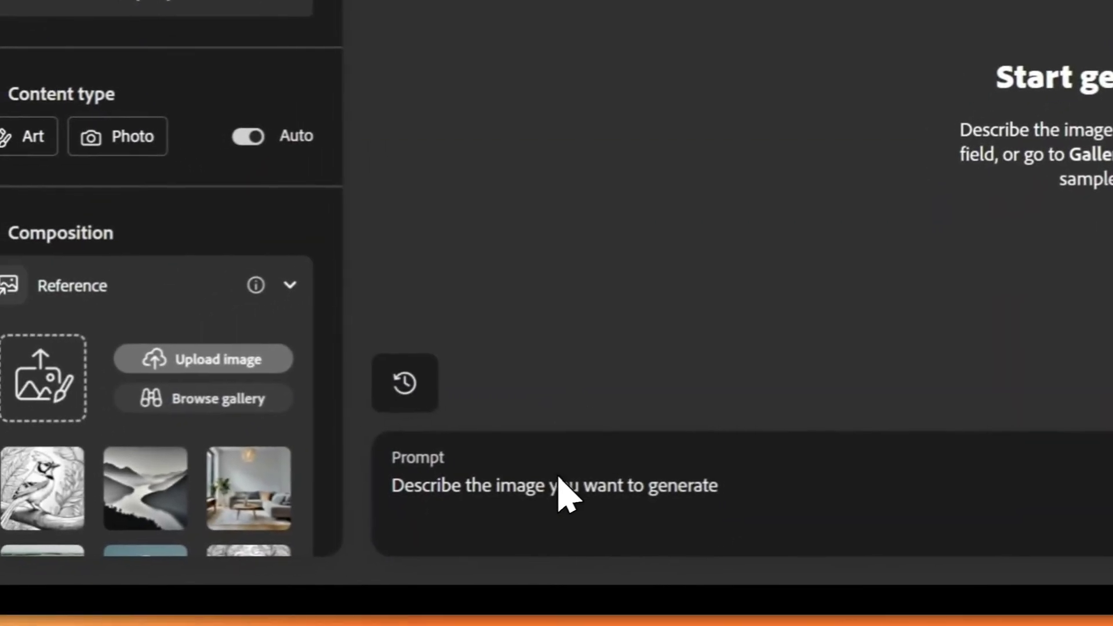
{"action": "left_click", "coordinate": [490, 518]}
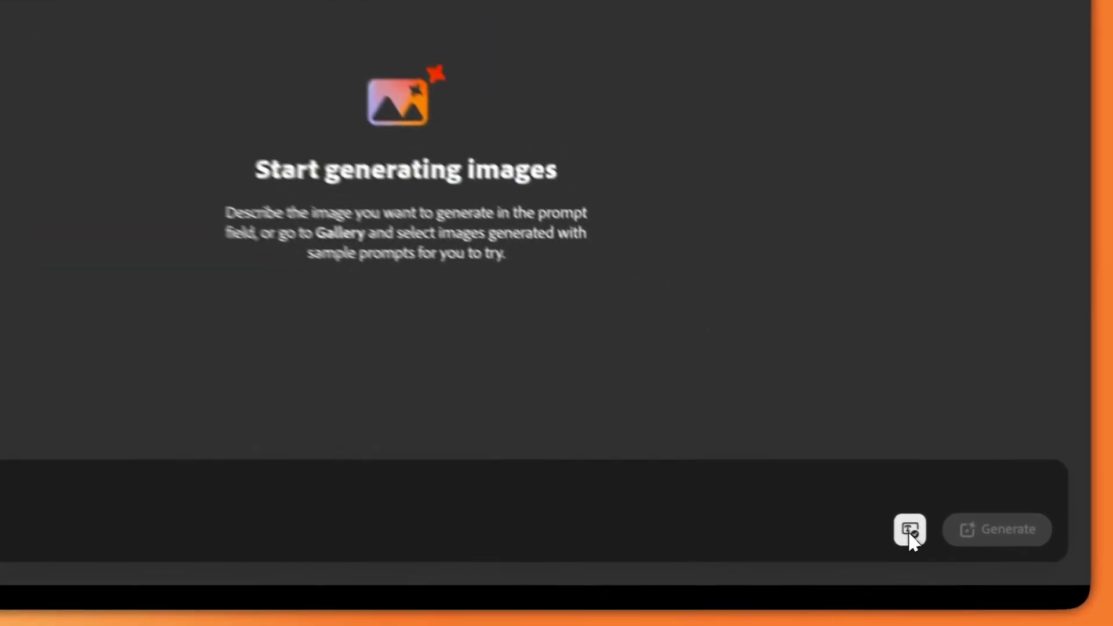
{"action": "left_click", "coordinate": [962, 554]}
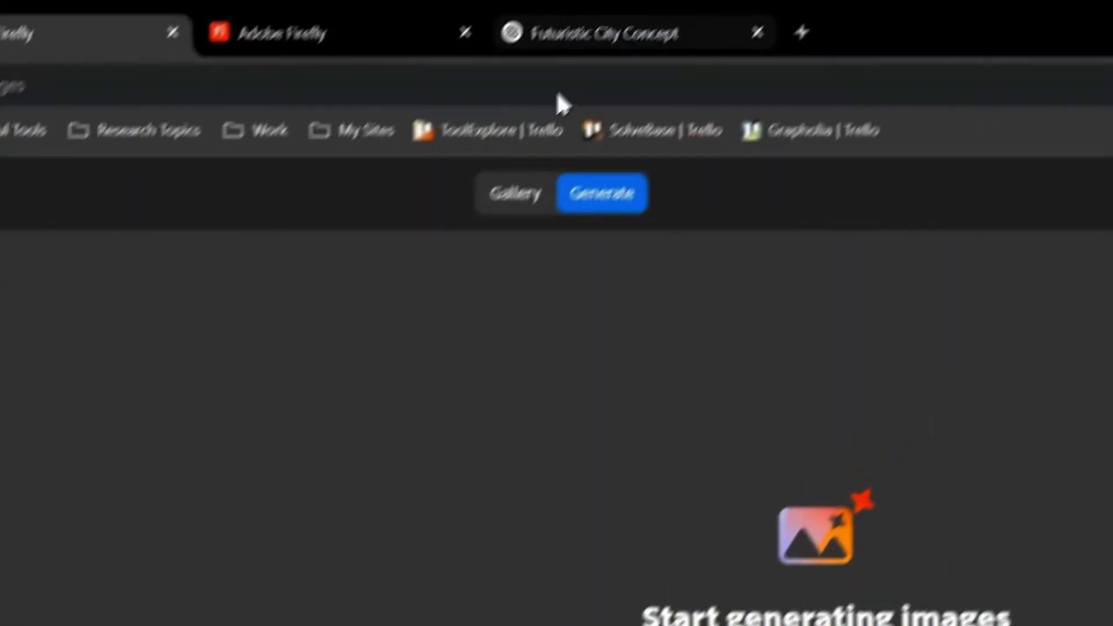
Select the whole 'A lone explorer stumbles…' prompt in ChatGPT and return to Firefly.
{"action": "left_click", "coordinate": [556, 32]}
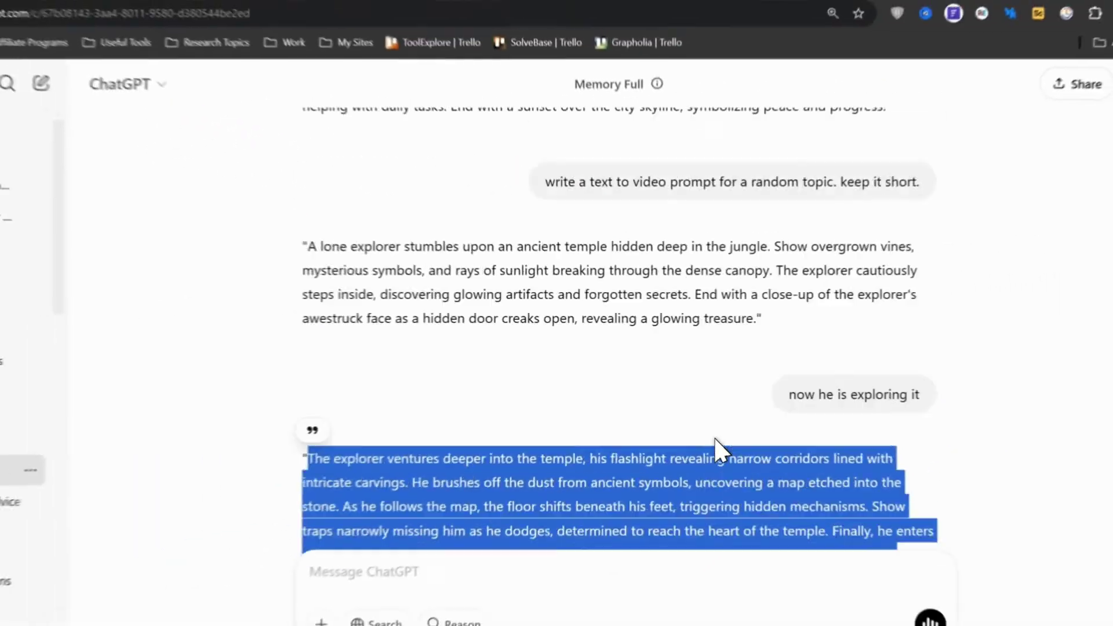
{"action": "scroll", "coordinate": [571, 331], "scroll_direction": "up", "scroll_amount": 3}
{"action": "scroll", "coordinate": [571, 331], "scroll_direction": "down", "scroll_amount": 2}
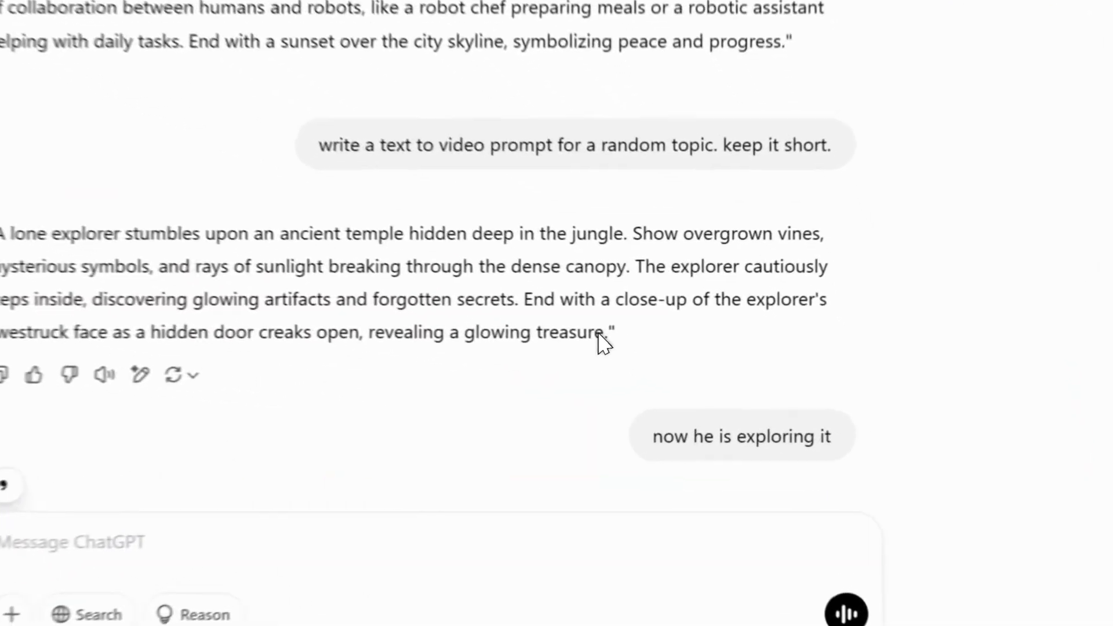
{"action": "left_click_drag", "start_coordinate": [744, 389], "coordinate": [511, 371]}
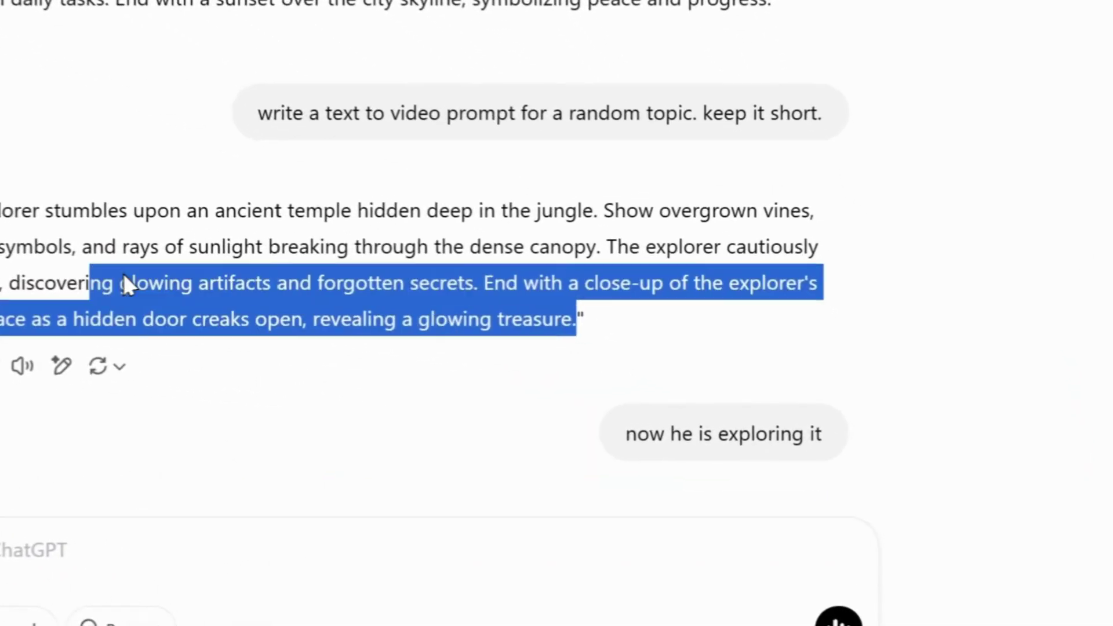
{"action": "left_click_drag", "start_coordinate": [124, 276], "coordinate": [292, 111]}
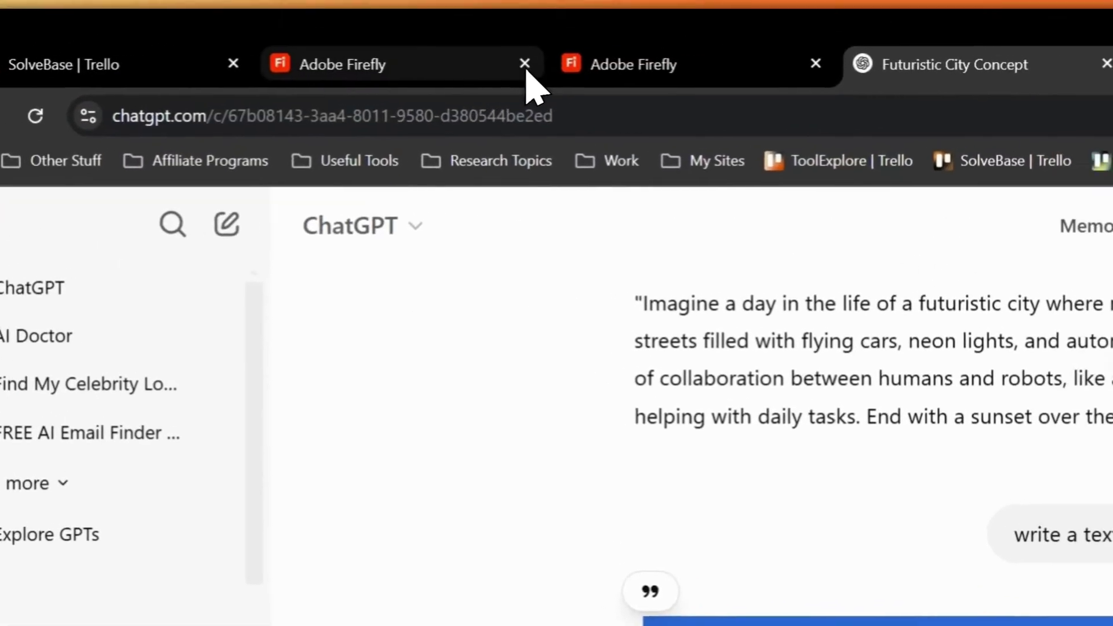
{"action": "left_click", "coordinate": [595, 84]}
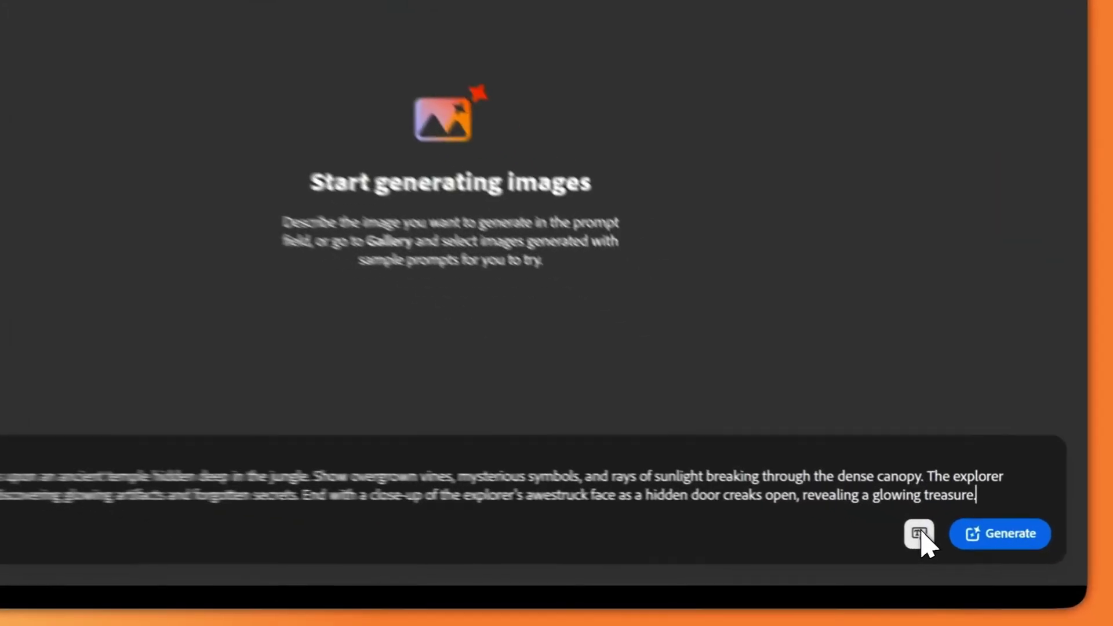
Leave prompt suggestions 'Turned on' and return to the pasted jungle temple prompt.
{"action": "left_click", "coordinate": [963, 553]}
{"action": "left_click", "coordinate": [870, 511]}
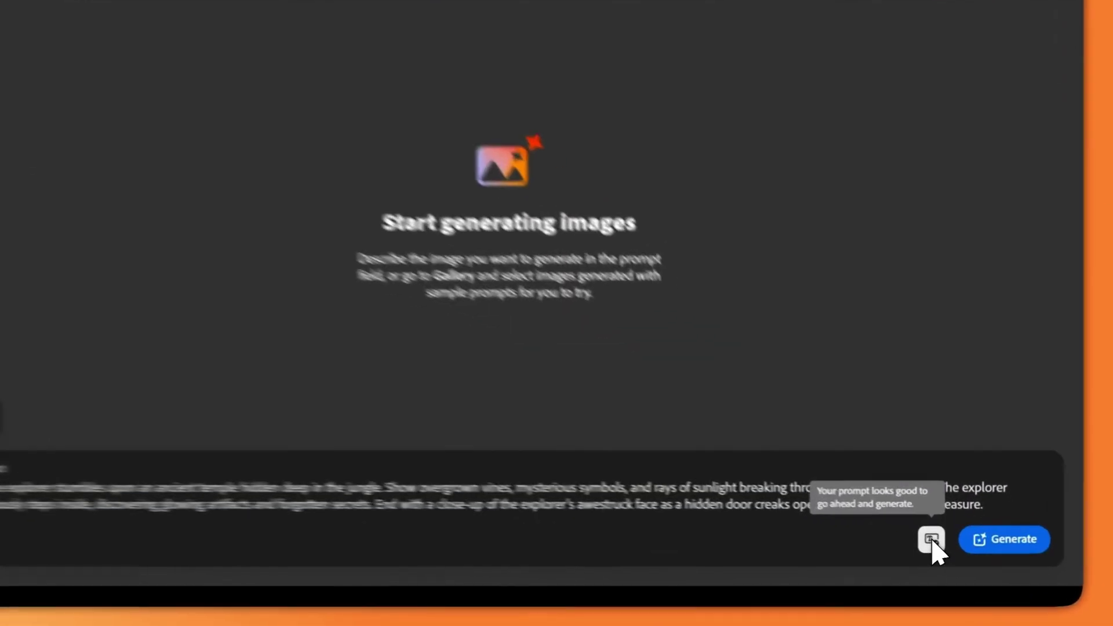
{"action": "left_click", "coordinate": [962, 553]}
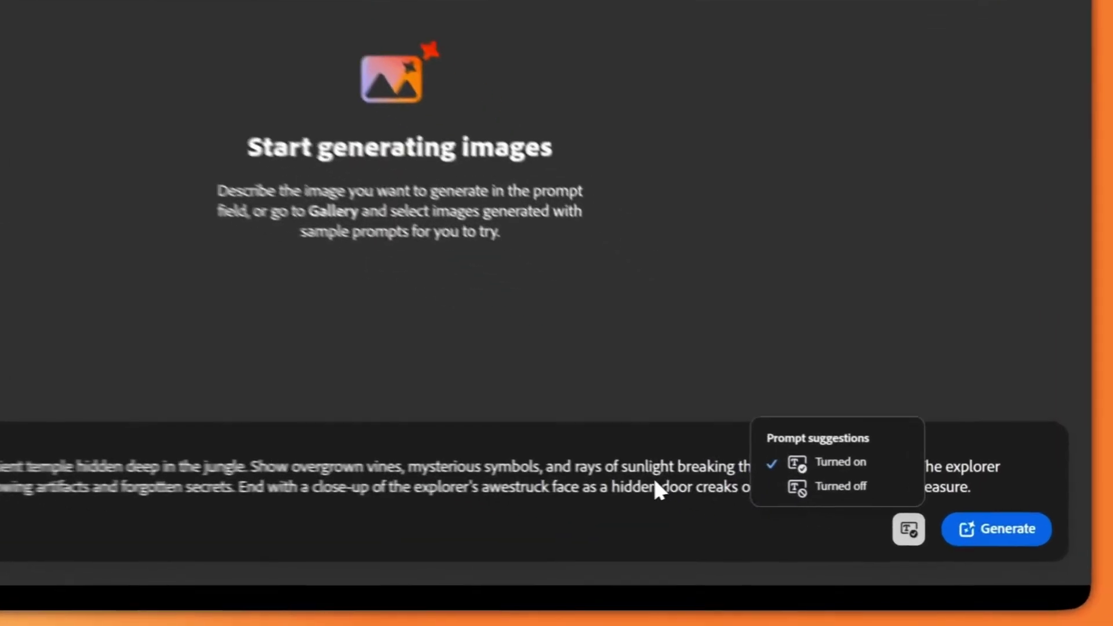
{"action": "left_click", "coordinate": [822, 529]}
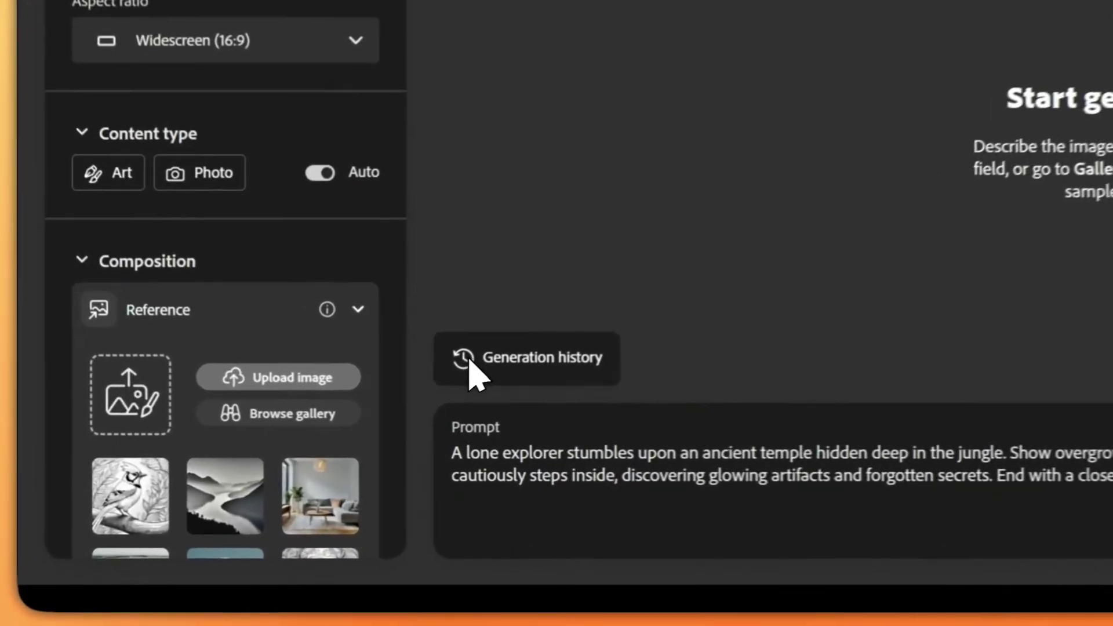
Open an earlier 'A lone explorer stumbles…' generation from the generation history.
{"action": "left_click", "coordinate": [280, 465]}
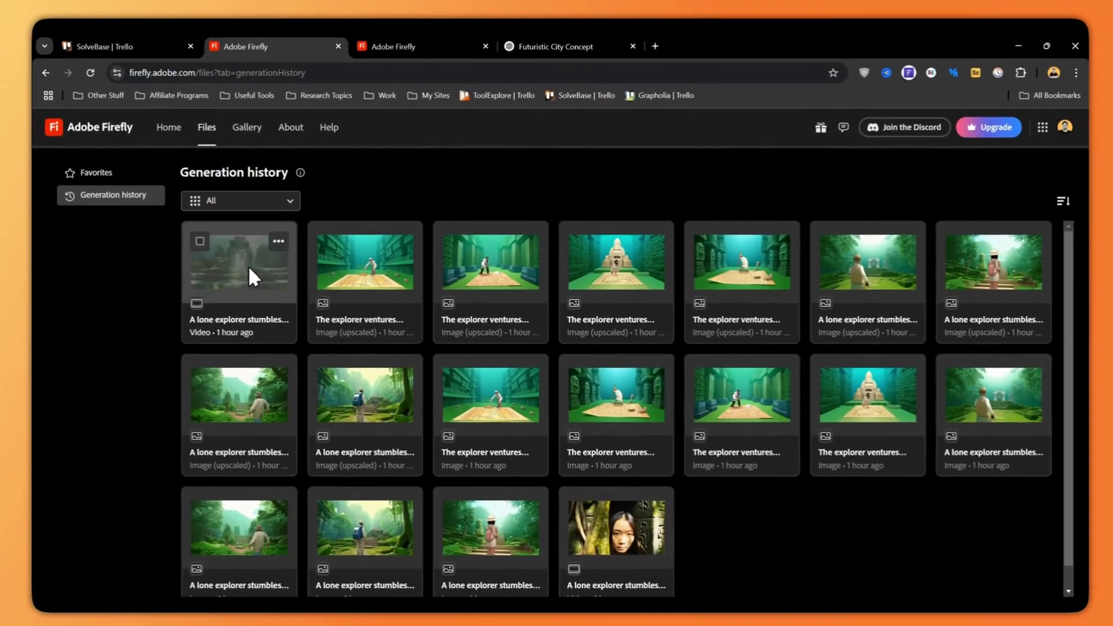
{"action": "scroll", "coordinate": [382, 441], "scroll_direction": "down", "scroll_amount": 1}
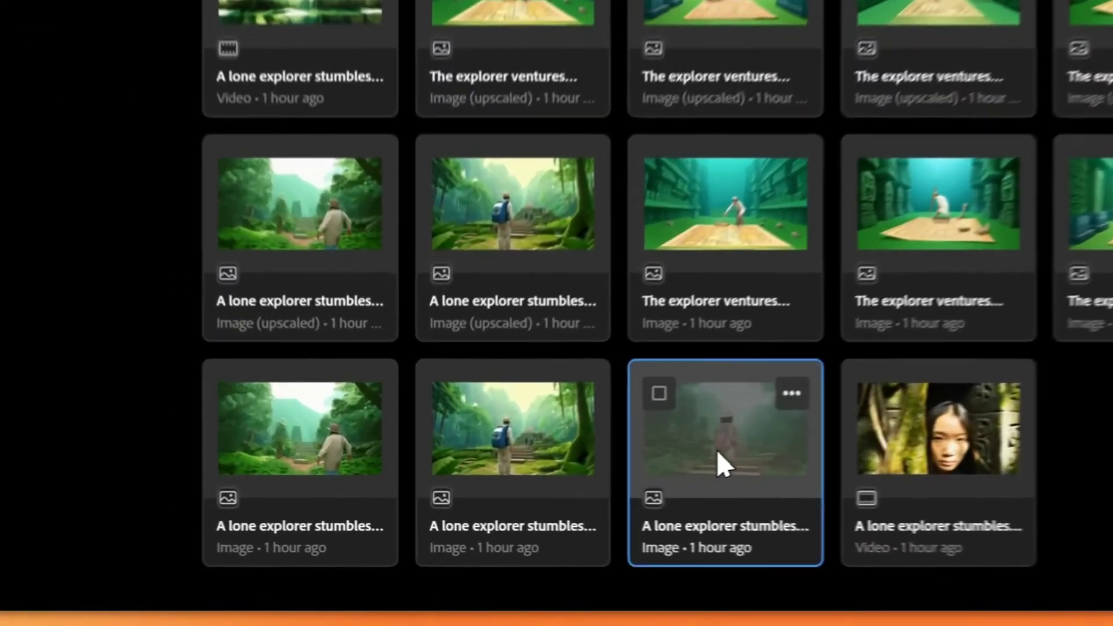
{"action": "left_click", "coordinate": [486, 510]}
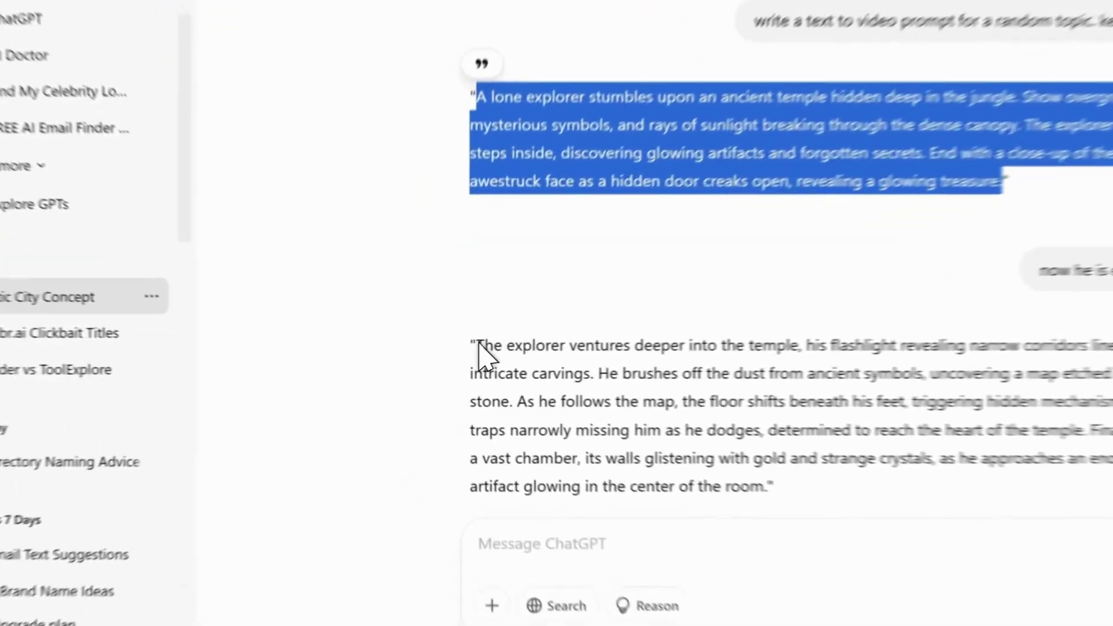
{"action": "left_click_drag", "start_coordinate": [360, 362], "coordinate": [525, 444]}
{"action": "left_click", "coordinate": [514, 296]}
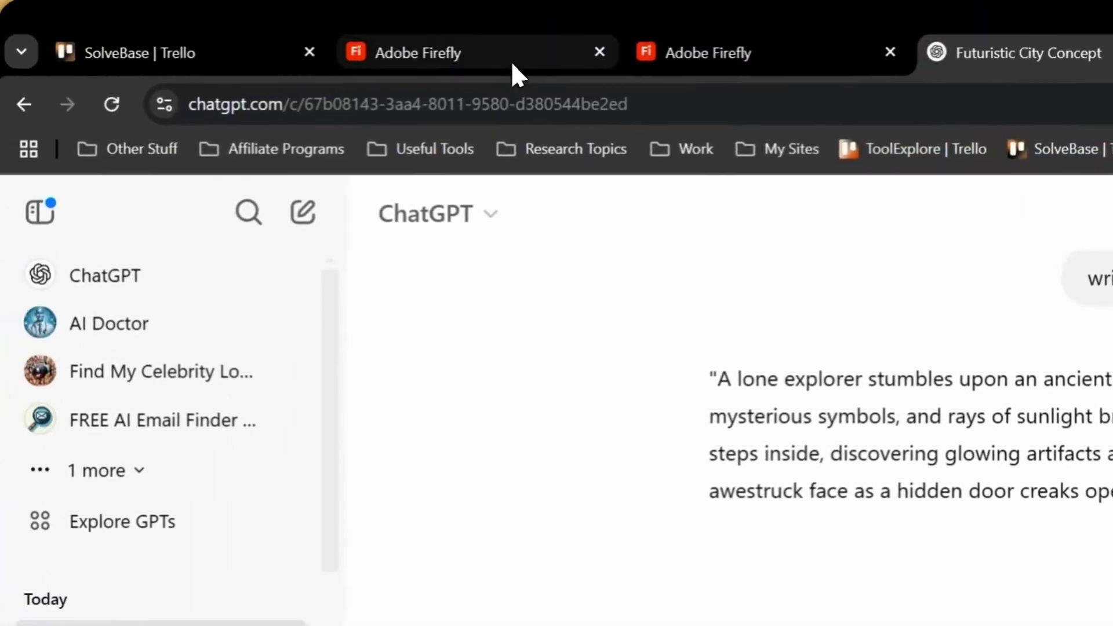
{"action": "left_click", "coordinate": [509, 75]}
{"action": "left_click", "coordinate": [559, 69]}
Return to the other Firefly tab and enlarge the first explorer-in-temple image.
{"action": "left_click", "coordinate": [529, 62]}
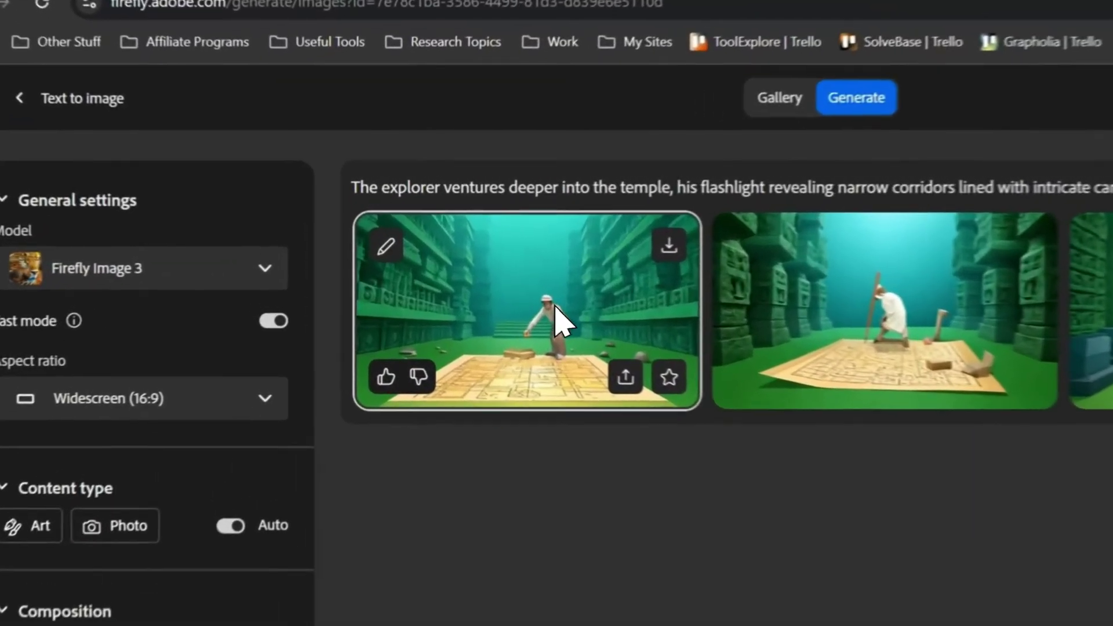
{"action": "left_click", "coordinate": [383, 252]}
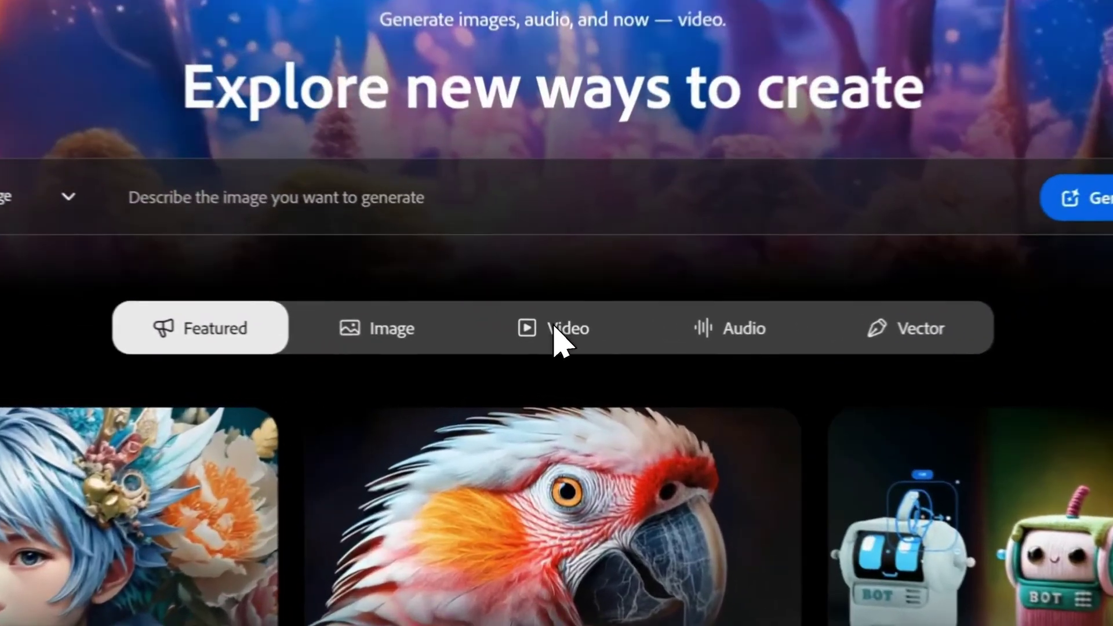
Show the Video category on Firefly Home and open 'Image to video (beta)'.
{"action": "left_click", "coordinate": [554, 361]}
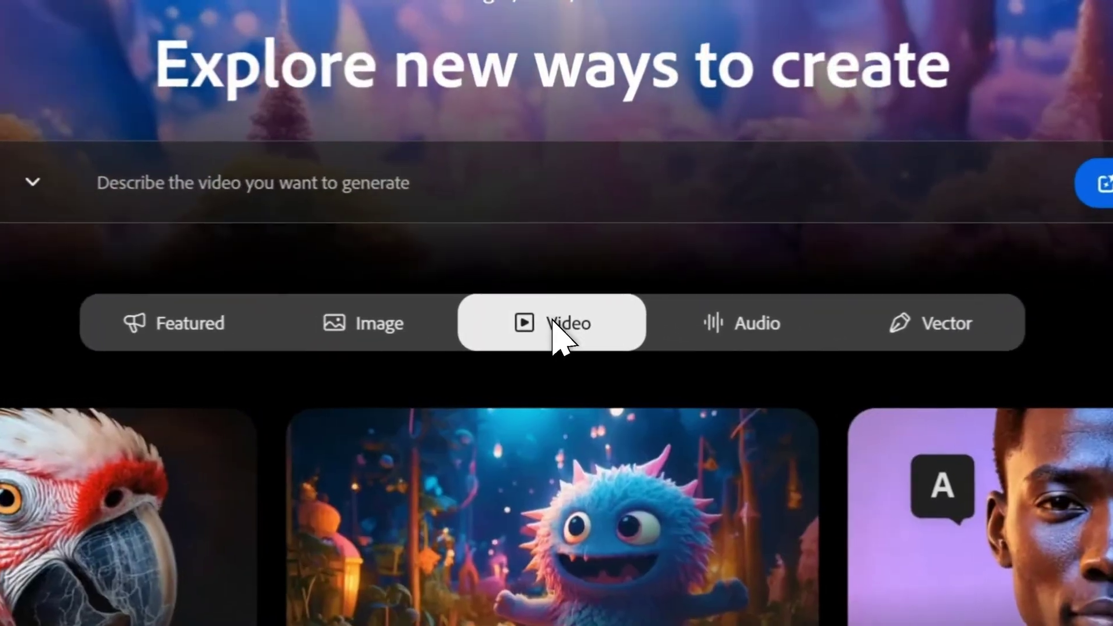
{"action": "scroll", "coordinate": [478, 334], "scroll_direction": "down", "scroll_amount": 3}
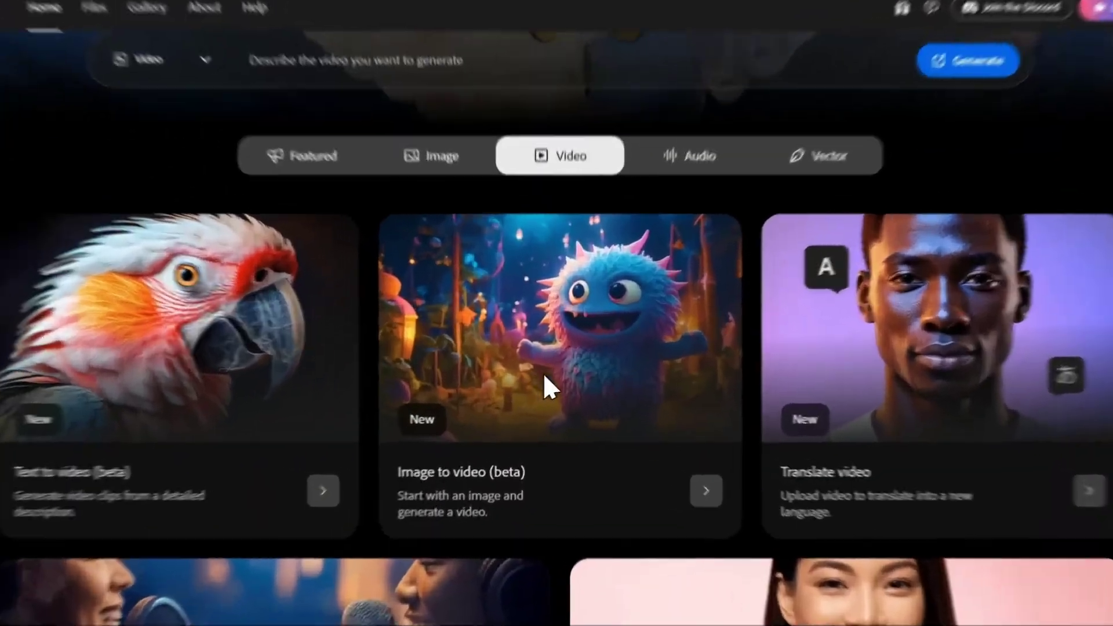
{"action": "left_click", "coordinate": [544, 373]}
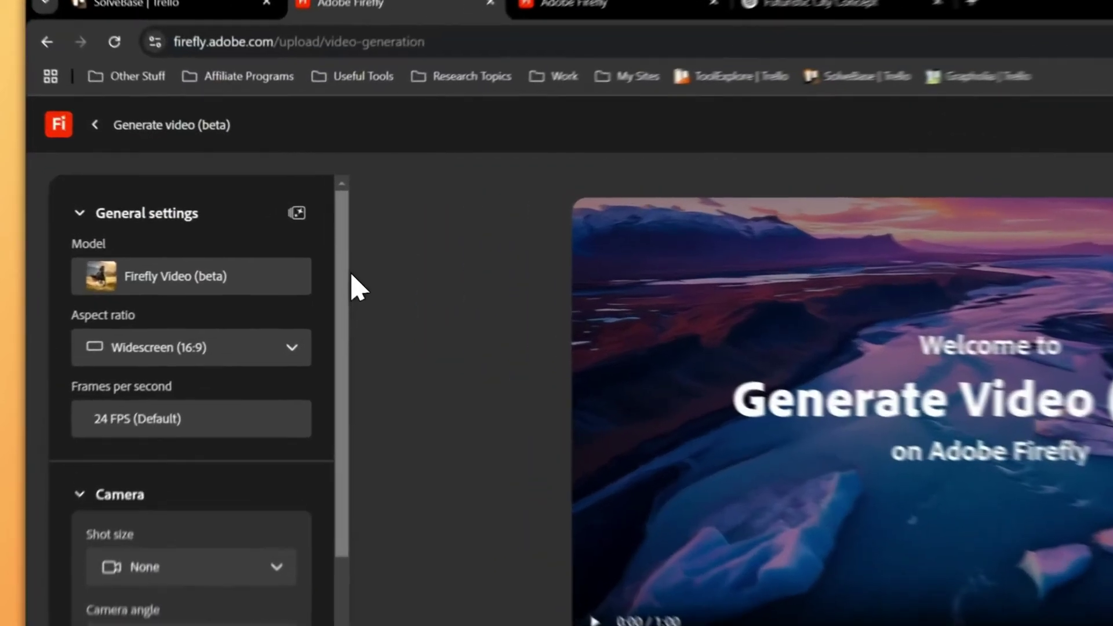
Keep Widescreen (16:9) and set Close up shot, Eye level shot angle and Handheld motion.
{"action": "scroll", "coordinate": [205, 255], "scroll_direction": "down", "scroll_amount": 1}
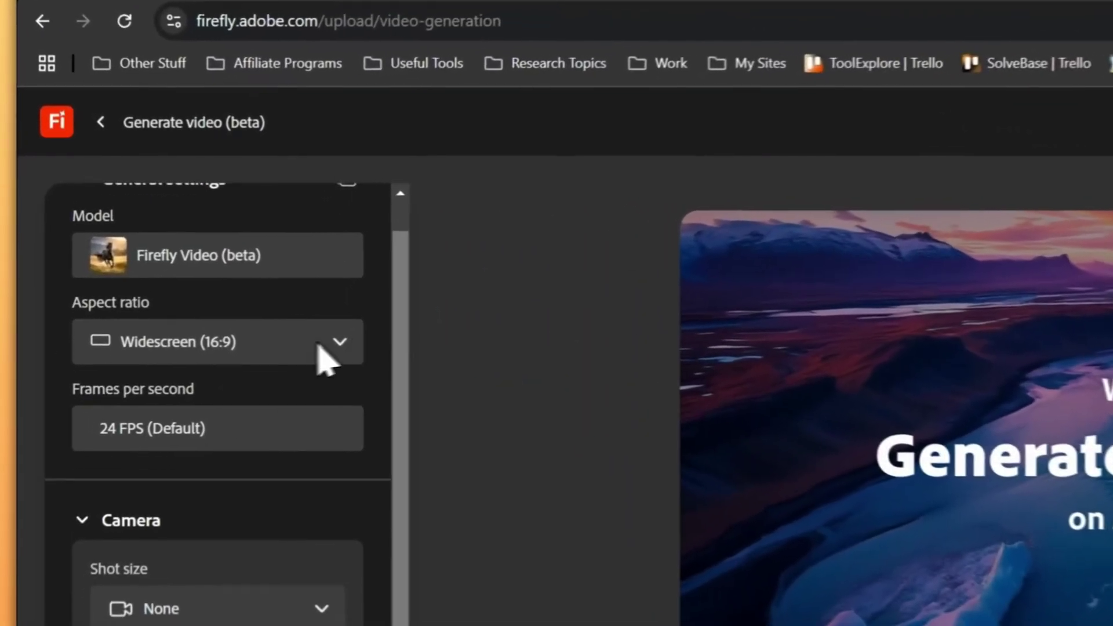
{"action": "left_click", "coordinate": [217, 351]}
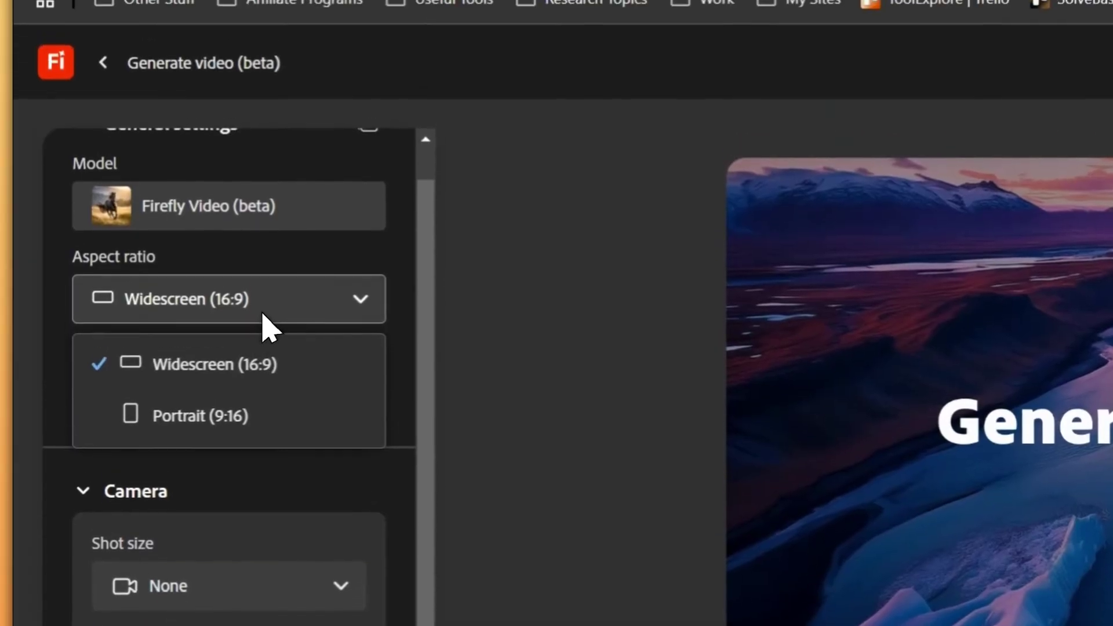
{"action": "left_click", "coordinate": [308, 365]}
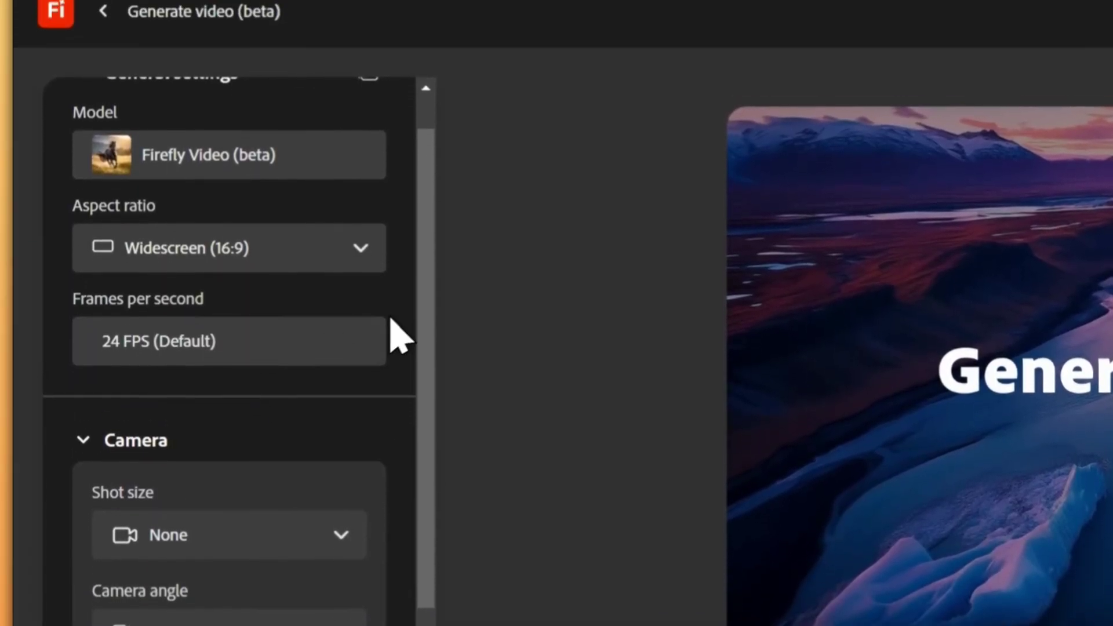
{"action": "scroll", "coordinate": [400, 325], "scroll_direction": "down", "scroll_amount": 4}
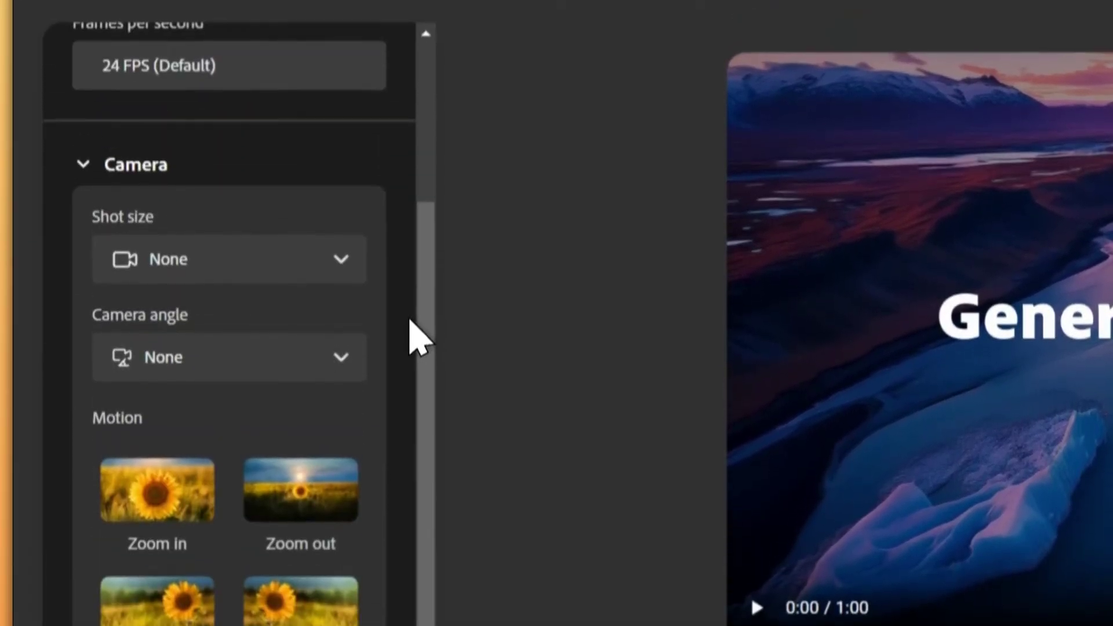
{"action": "left_click", "coordinate": [310, 278]}
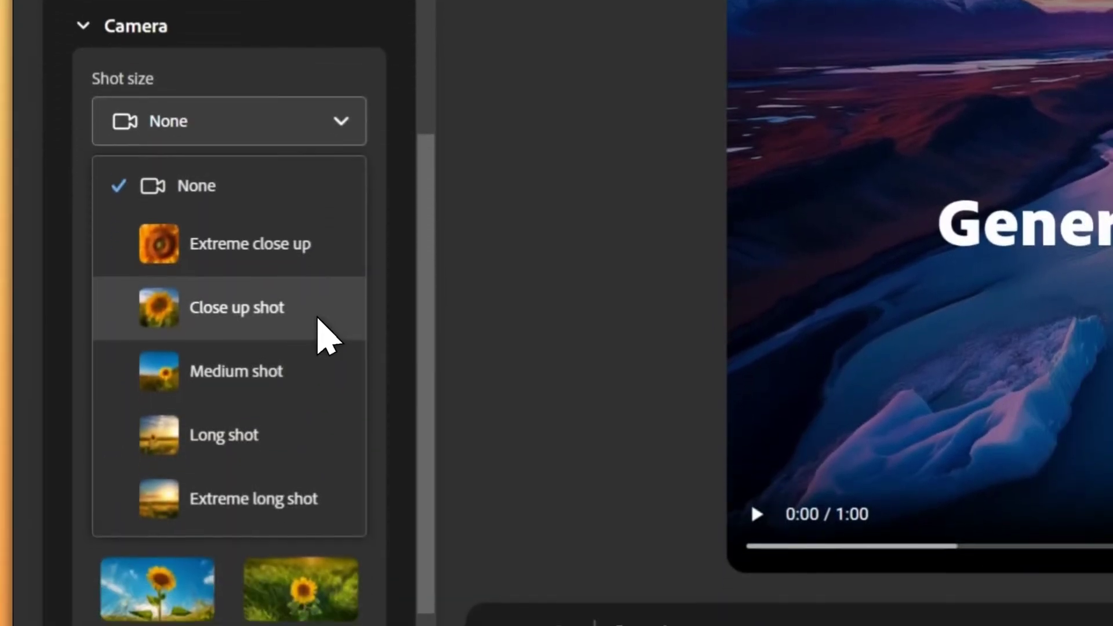
{"action": "left_click", "coordinate": [313, 504]}
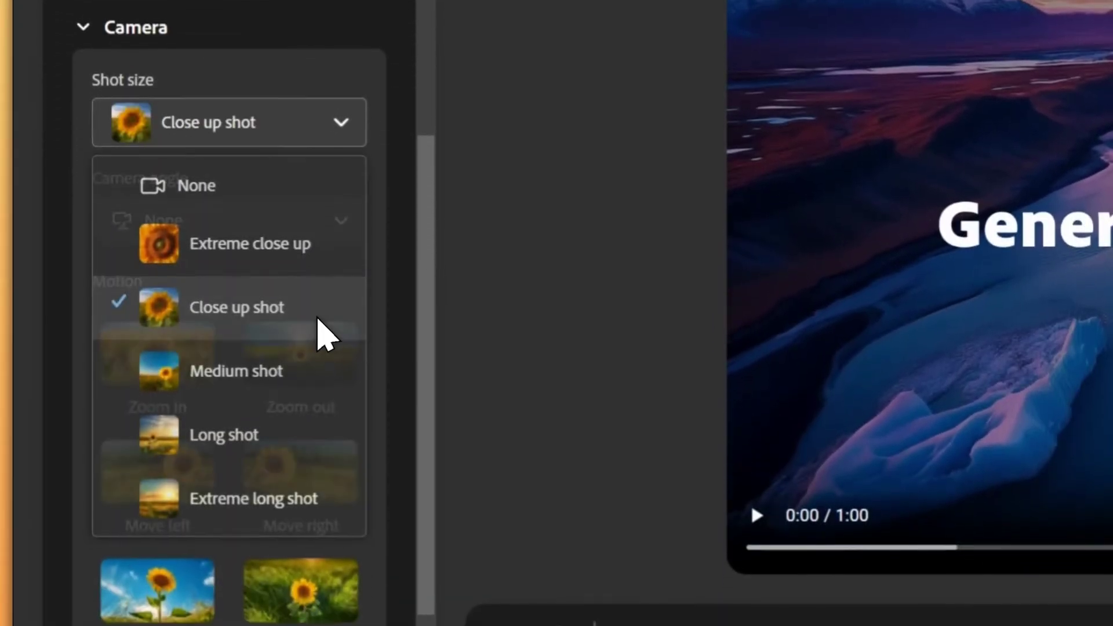
{"action": "left_click", "coordinate": [318, 320]}
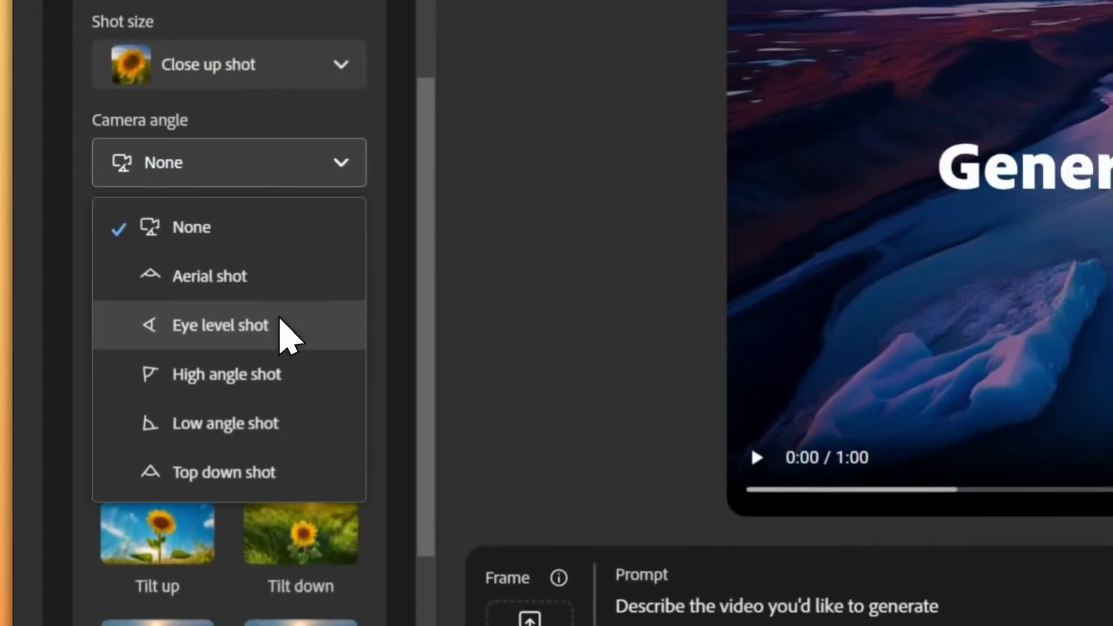
{"action": "left_click", "coordinate": [284, 333]}
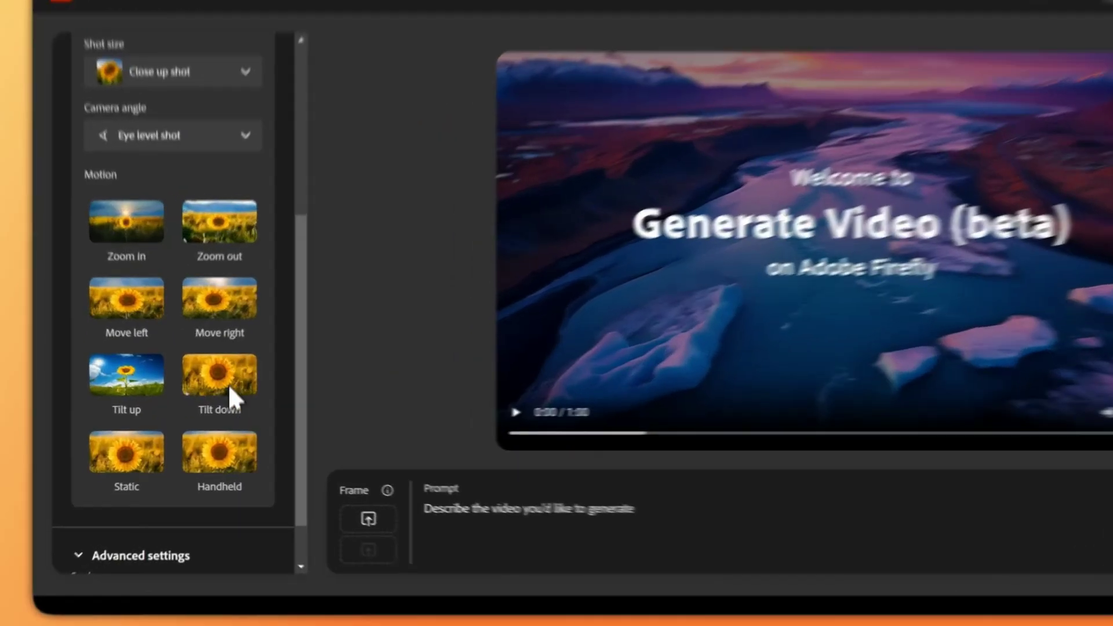
{"action": "left_click", "coordinate": [200, 487]}
{"action": "left_click_drag", "start_coordinate": [247, 425], "coordinate": [243, 466]}
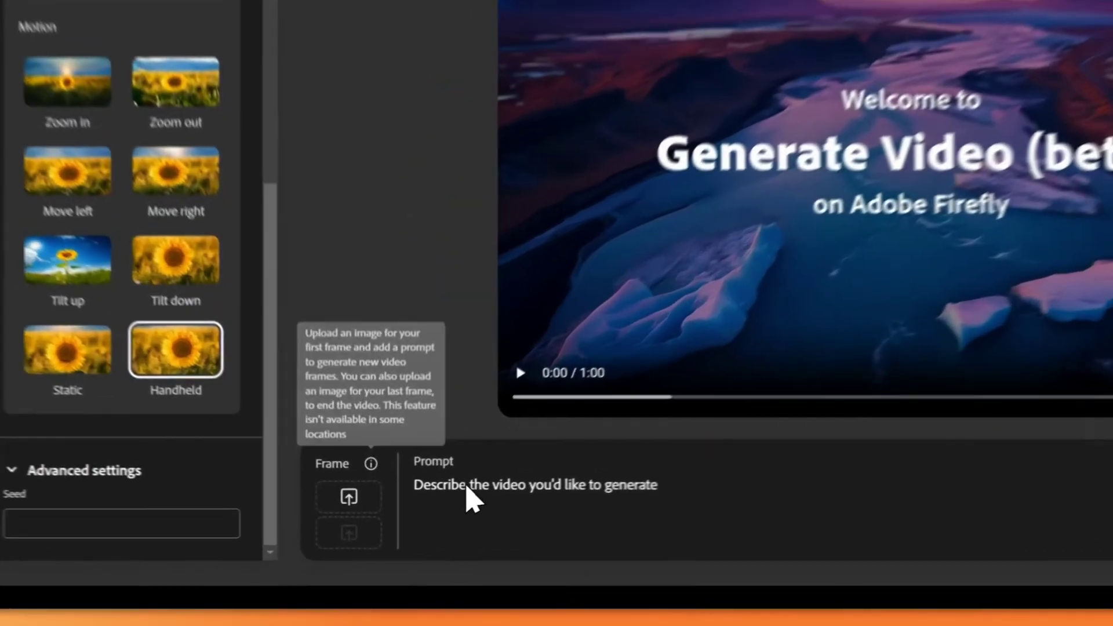
Copy the lone-explorer temple prompt from the ChatGPT reply and return to Firefly.
{"action": "left_click", "coordinate": [377, 523]}
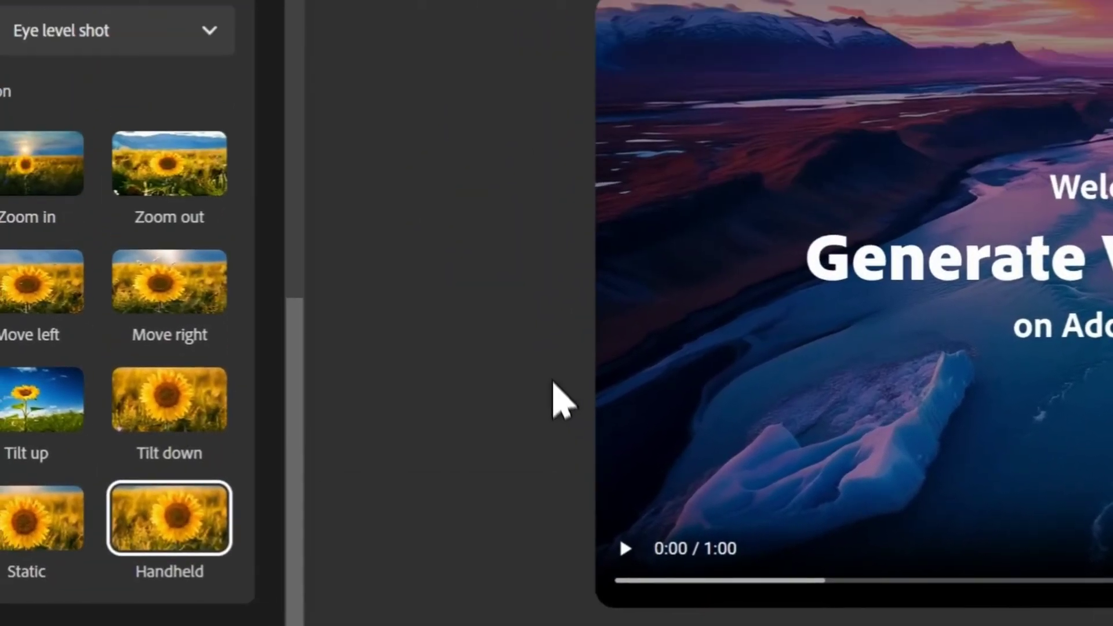
{"action": "left_click", "coordinate": [557, 42]}
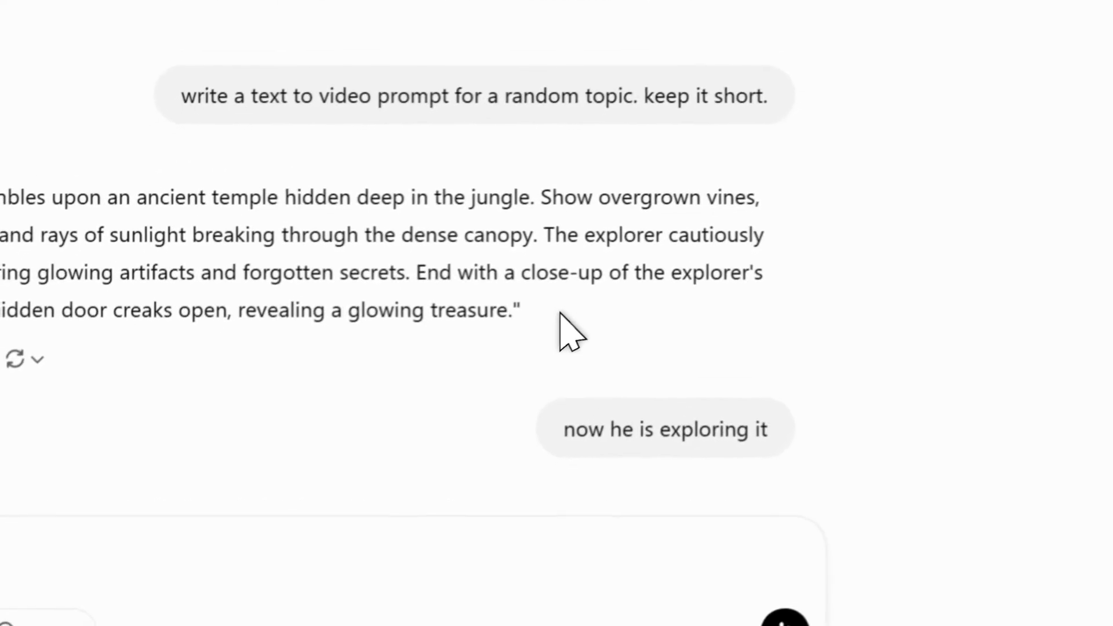
{"action": "left_click_drag", "start_coordinate": [519, 311], "coordinate": [0, 232]}
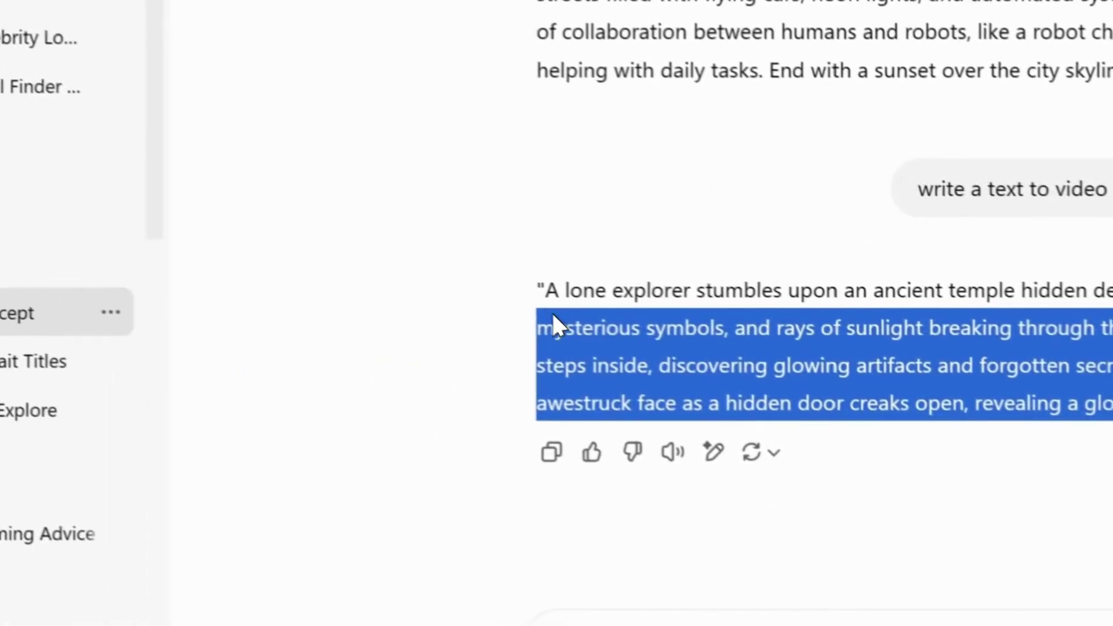
{"action": "left_click_drag", "start_coordinate": [553, 316], "coordinate": [551, 293]}
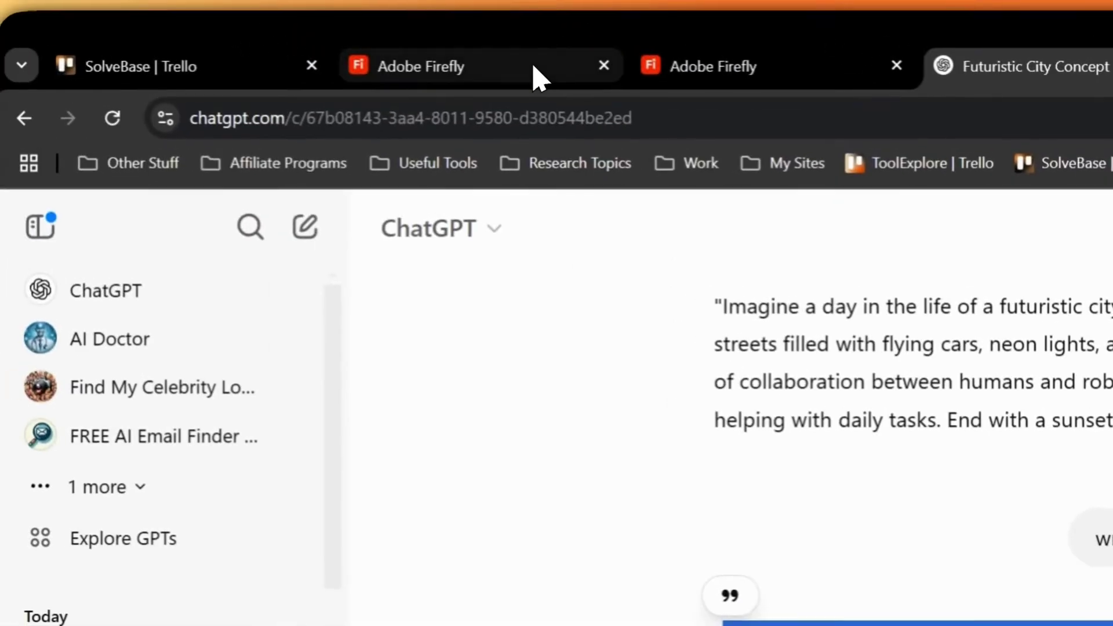
{"action": "left_click", "coordinate": [537, 75]}
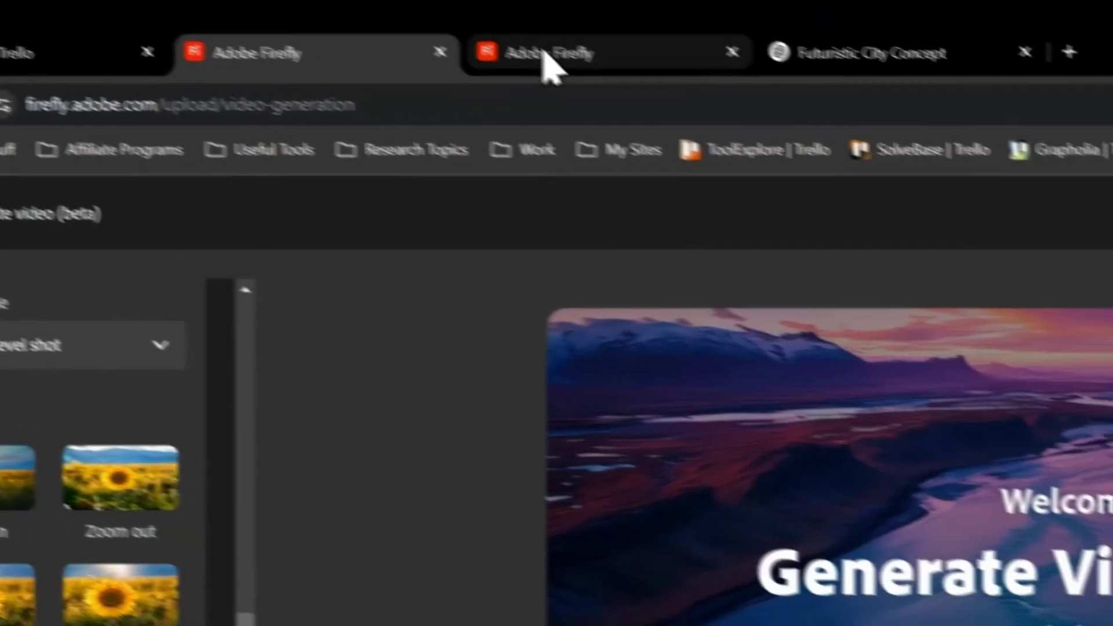
Paste the lone-explorer temple prompt, then upload a first-frame image, accepting the rights agreement.
{"action": "left_click", "coordinate": [506, 625]}
{"action": "type", "text": "A lone explorer stumbles upon an ancient temple hidden deep in the jungle. Show overgrown vines, mysterious symbols, and rays of sunlight breaking through the dense canopy. The explorer cautiously steps inside, discovering glowing artifacts and forgotten secrets. End with a close-up of the explorer's awestruck face as a hidden door creaks open, revealing a glowing treasure."}
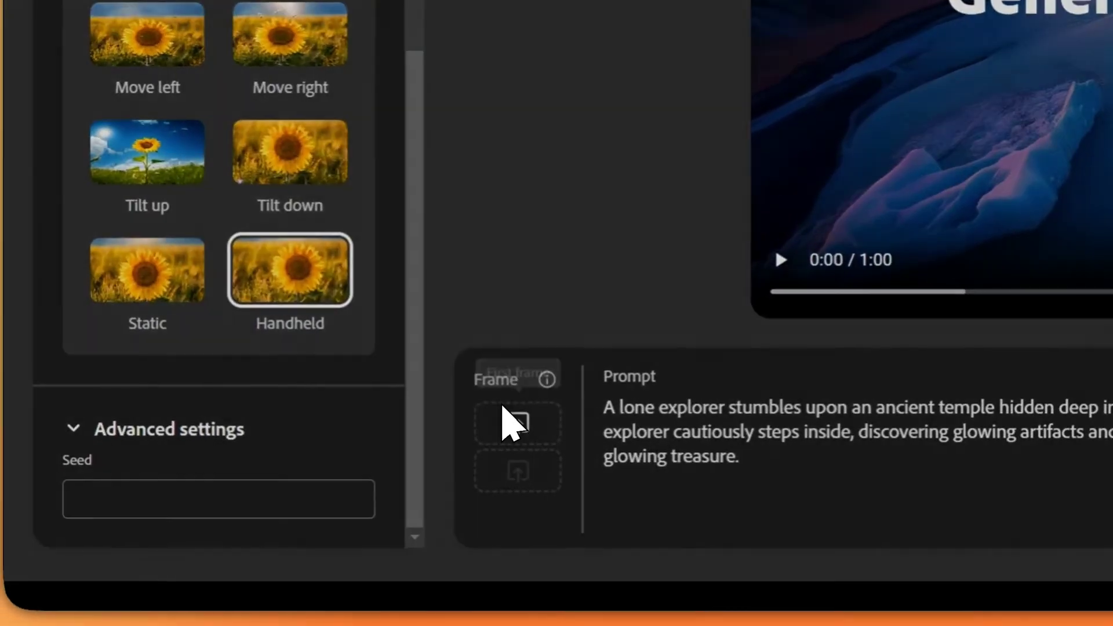
{"action": "left_click", "coordinate": [305, 470]}
{"action": "left_click", "coordinate": [794, 226]}
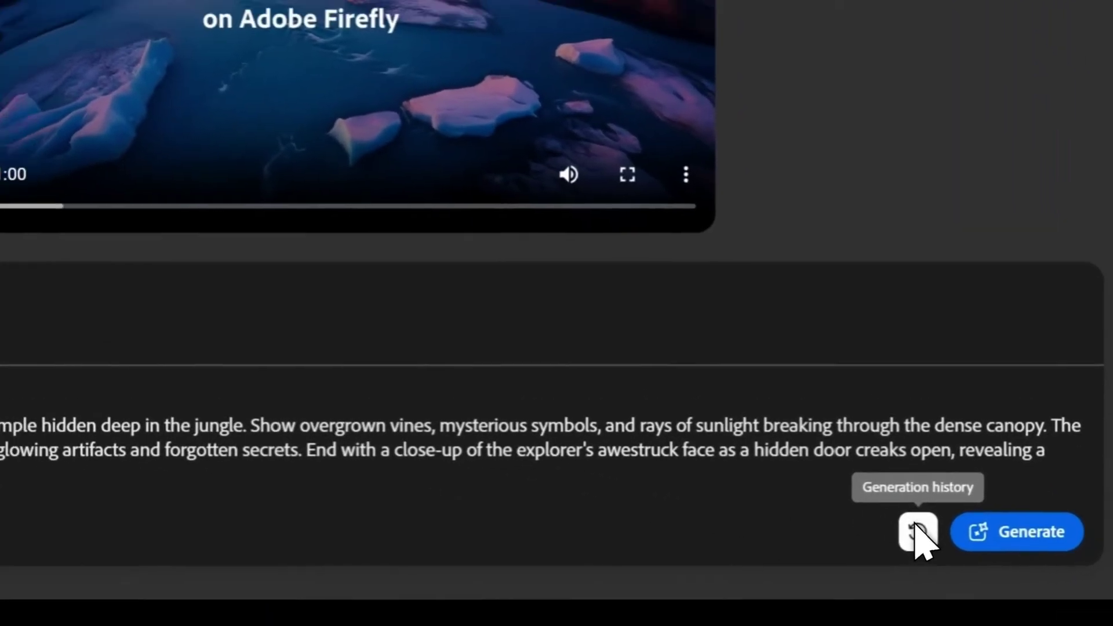
Open the recent generations and view all past generations of the temple-gateway clip.
{"action": "left_click", "coordinate": [919, 533]}
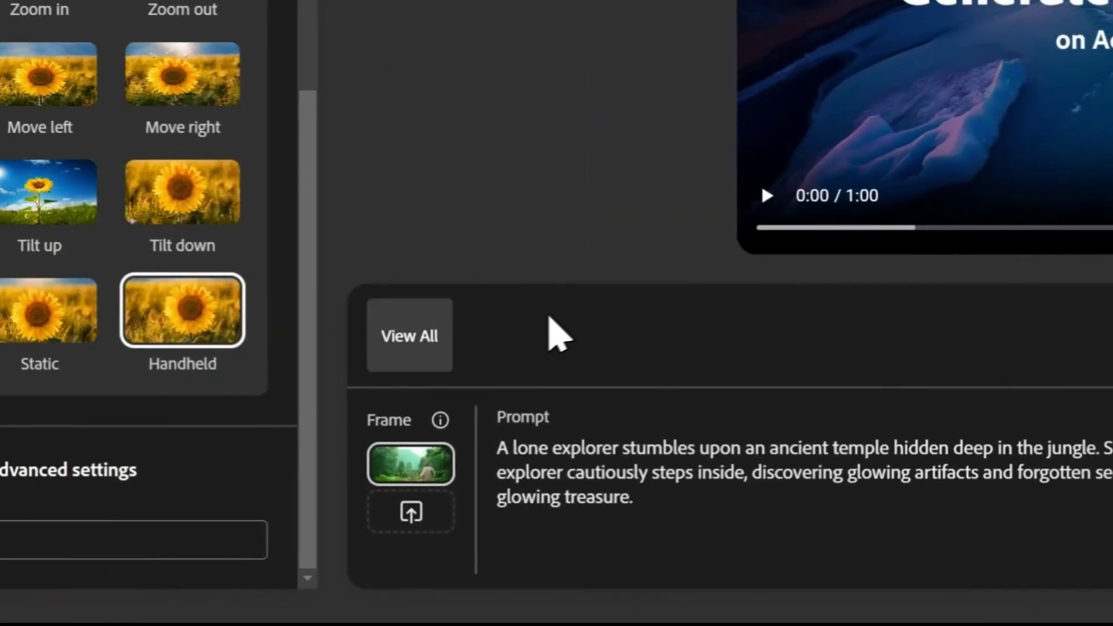
{"action": "left_click", "coordinate": [529, 330]}
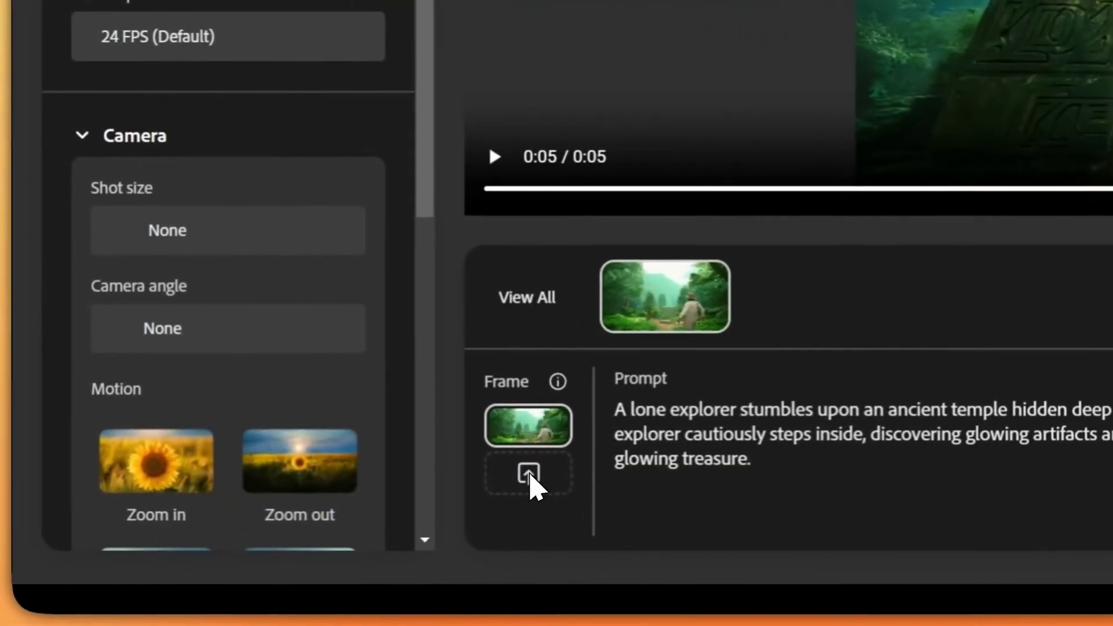
Add an end-frame image, then select ChatGPT's follow-up prompt about exploring deeper into the temple.
{"action": "left_click", "coordinate": [522, 474]}
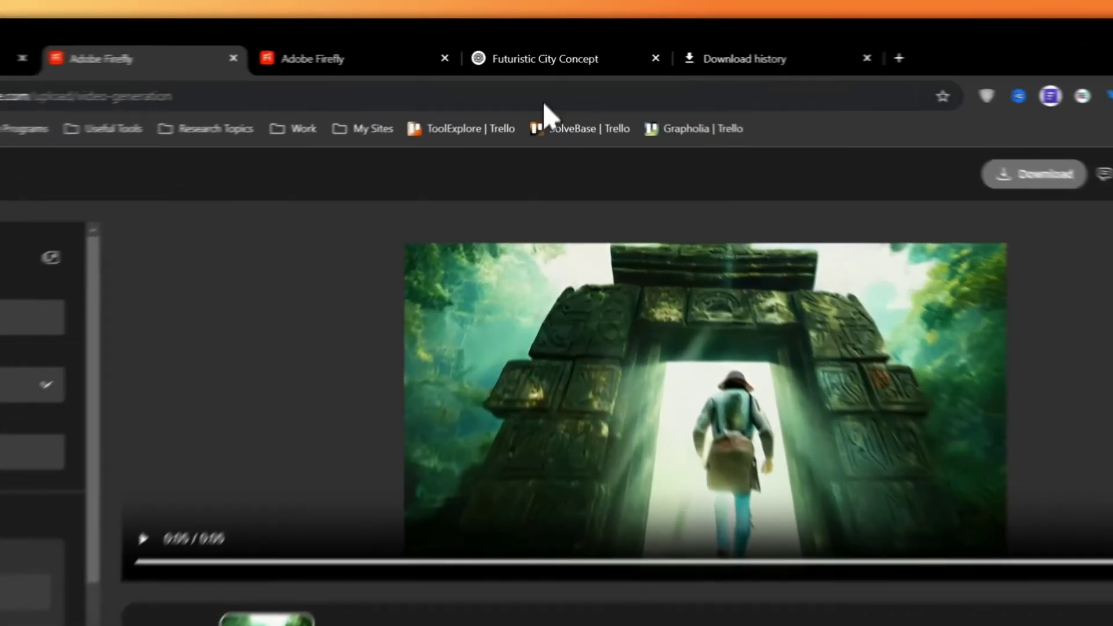
{"action": "left_click", "coordinate": [551, 51]}
{"action": "scroll", "coordinate": [522, 290], "scroll_direction": "down", "scroll_amount": 5}
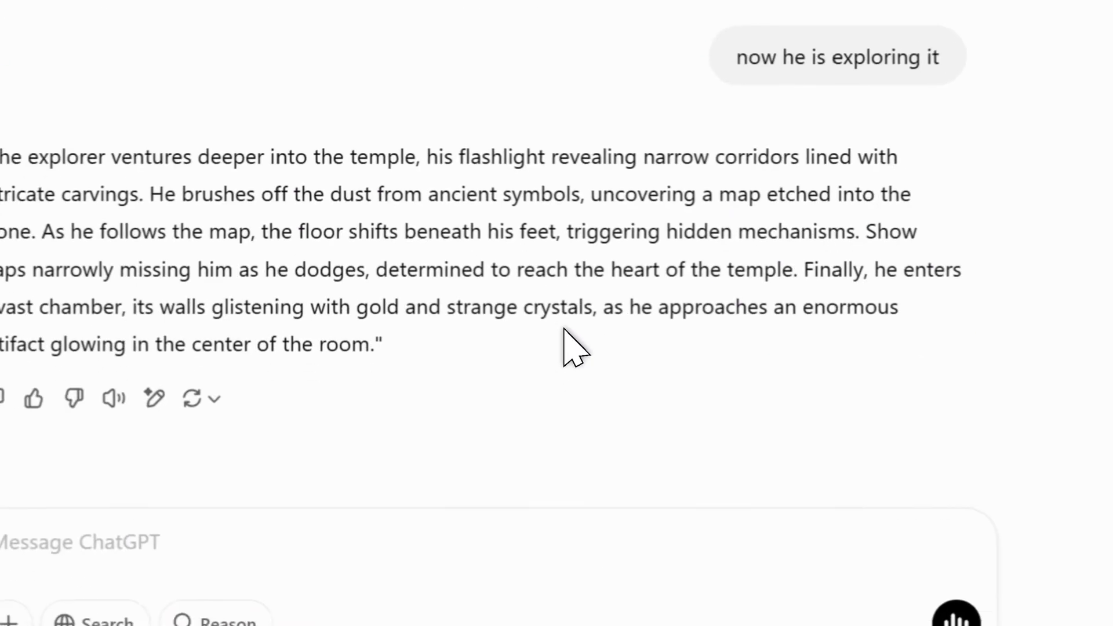
{"action": "left_click_drag", "start_coordinate": [380, 346], "coordinate": [14, 194]}
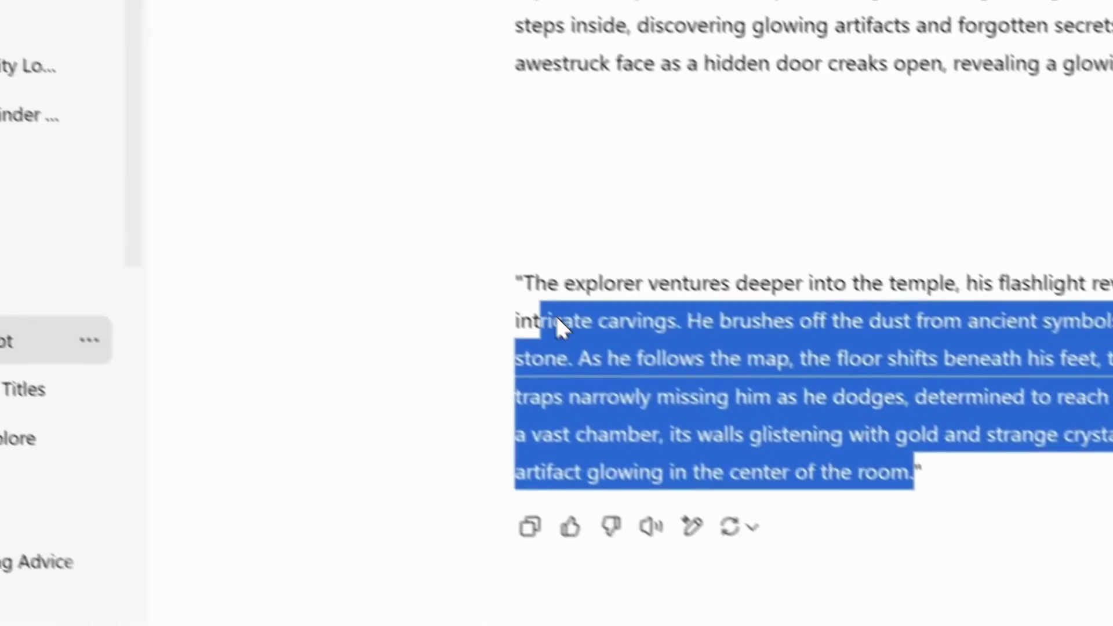
{"action": "left_click_drag", "start_coordinate": [556, 317], "coordinate": [525, 283]}
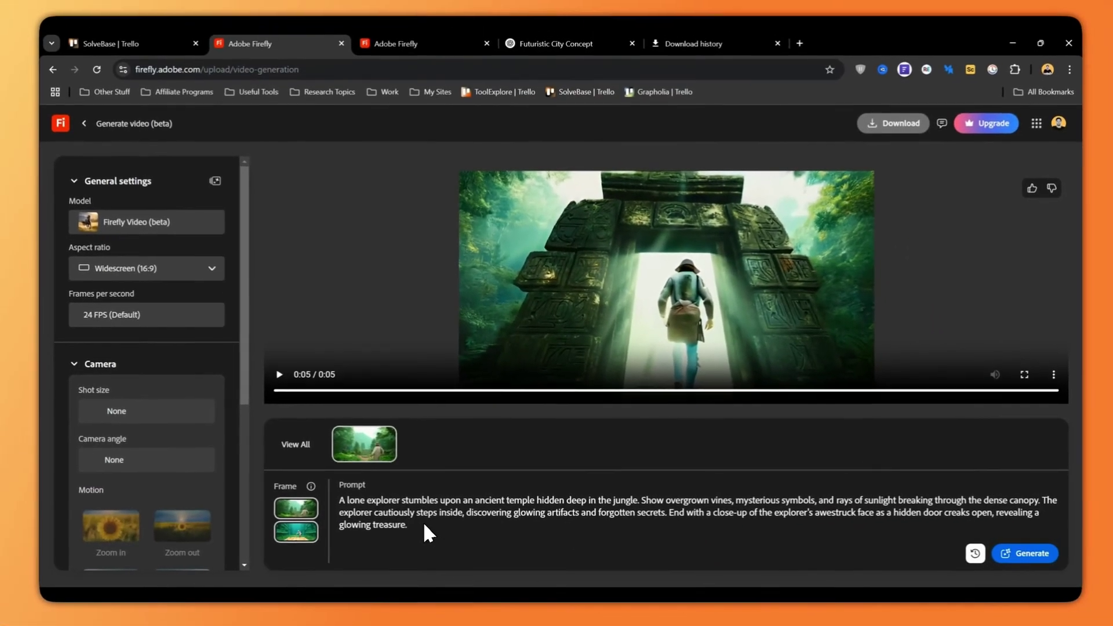
Append the explorer-ventures-deeper paragraph to the prompt and open the full generation history.
{"action": "left_click", "coordinate": [424, 521]}
{"action": "type", "text": "The explorer ventures deeper into the temple, his flashlight revealing narrow corridors lined with intricate carvings. He brushes off the dust from ancient symbols, uncovering a map etched into the stone. As he follows the map, the floor shifts beneath his feet, triggering hidden mechanisms. Show traps narrowly missing him as he dodges, determined to reach the heart of the temple. Finally, he enters a vast chamber, its walls glistening with gold and strange crystals, as he approaches an enormous artifact glowing in the center of the room."}
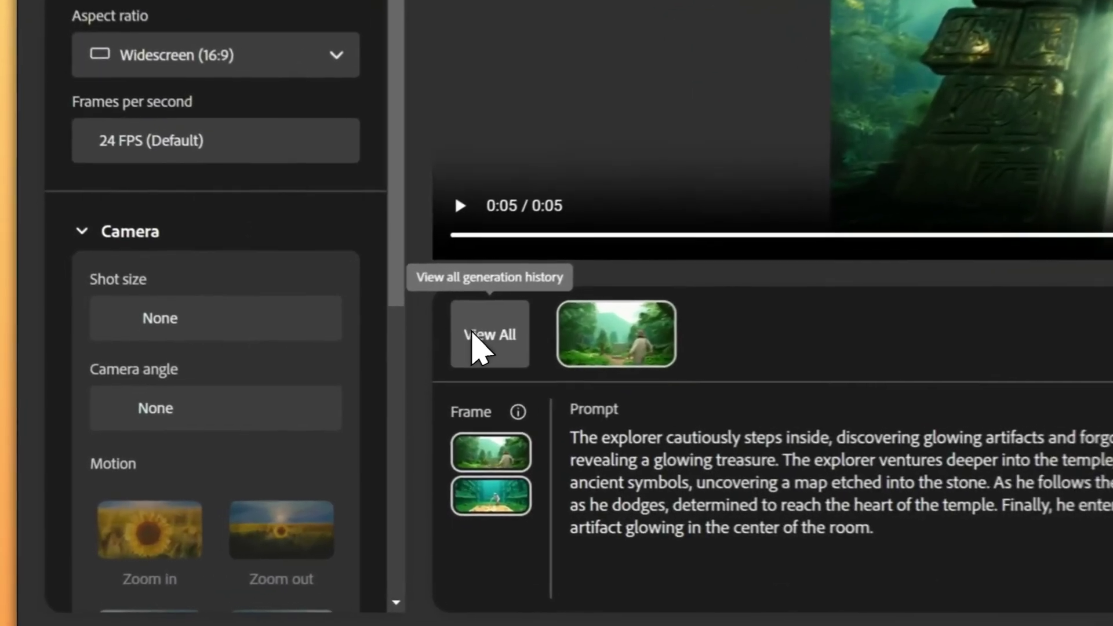
{"action": "left_click", "coordinate": [295, 422]}
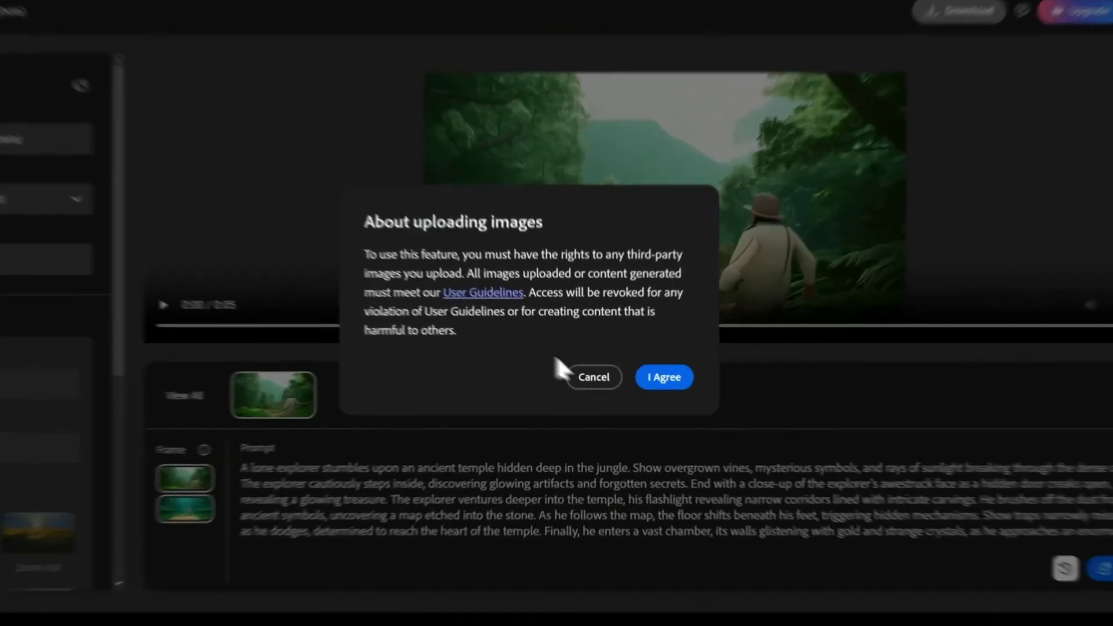
Dismiss the About uploading images notice.
{"action": "left_click", "coordinate": [571, 376]}
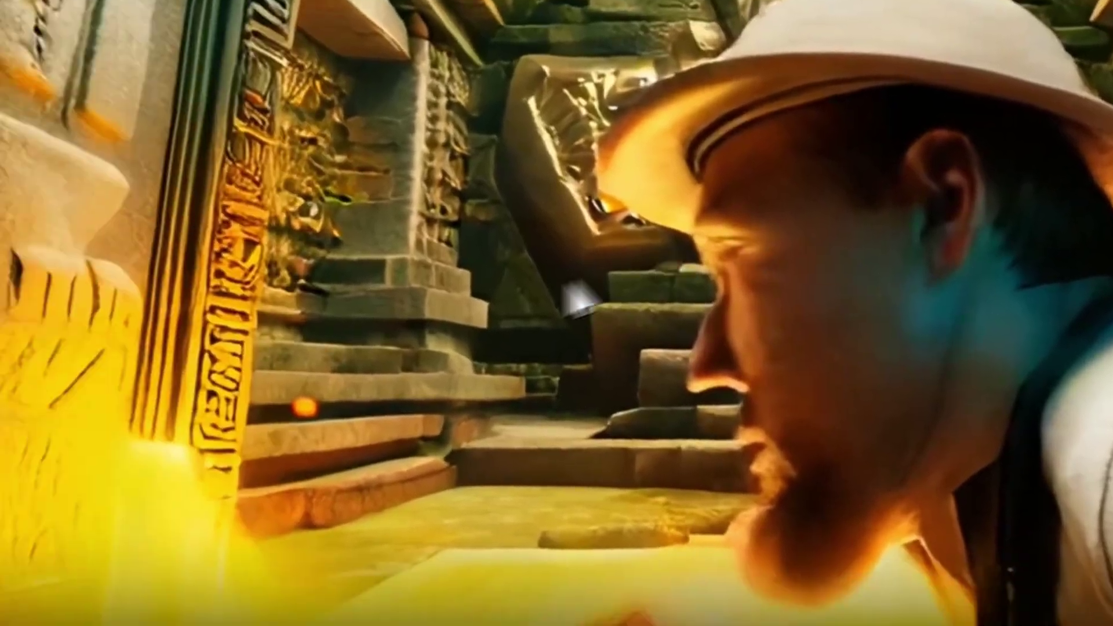
Pause and resume the temple-chamber clip to review the footage.
{"action": "left_click", "coordinate": [64, 548]}
{"action": "left_click", "coordinate": [81, 521]}
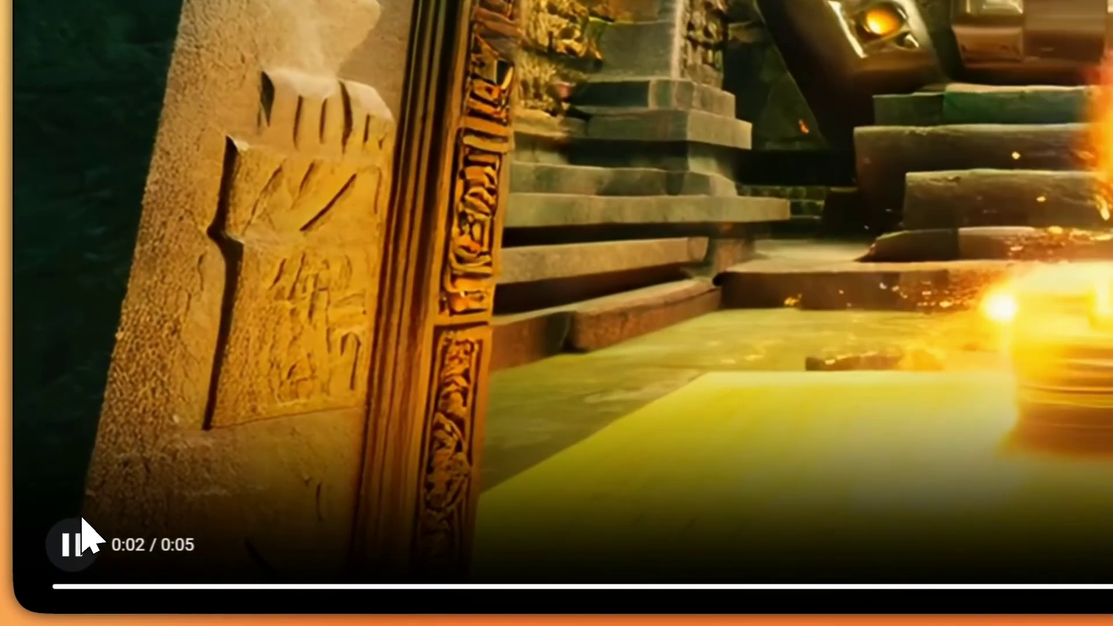